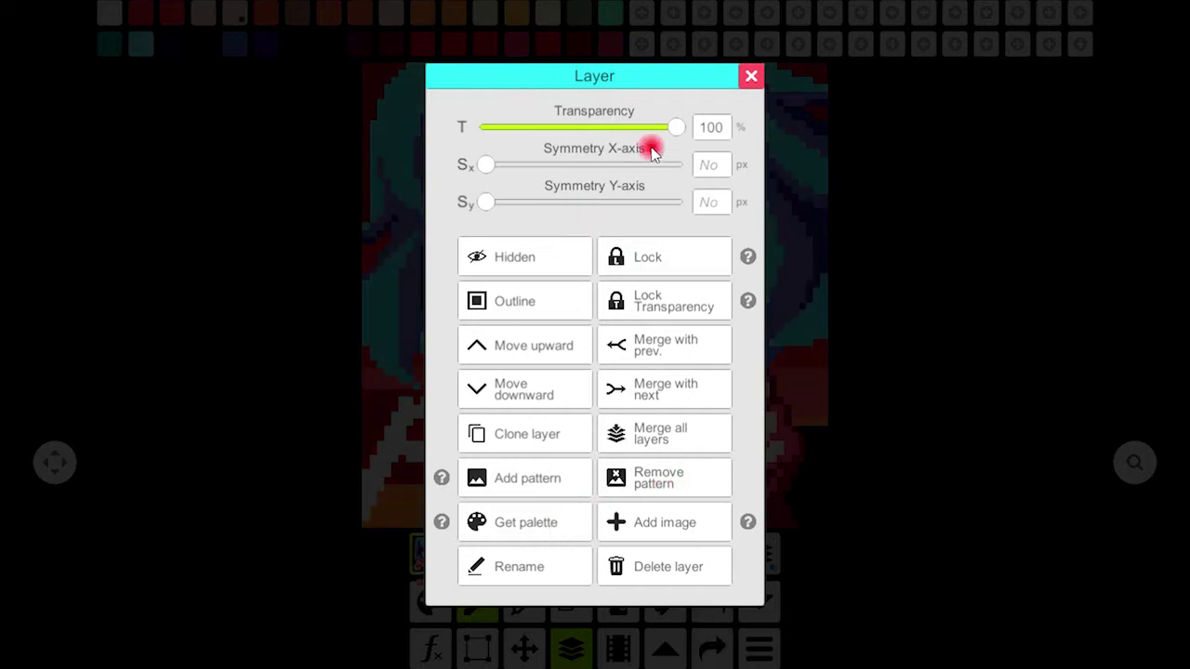
Lower Layer 1's transparency to about 58% so the checkerboard shows through the artwork
mouse_move(659, 128)
mouse_down()
mouse_move(563, 127)
mouse_move(645, 127)
mouse_move(587, 136)
mouse_up()
click(751, 75)
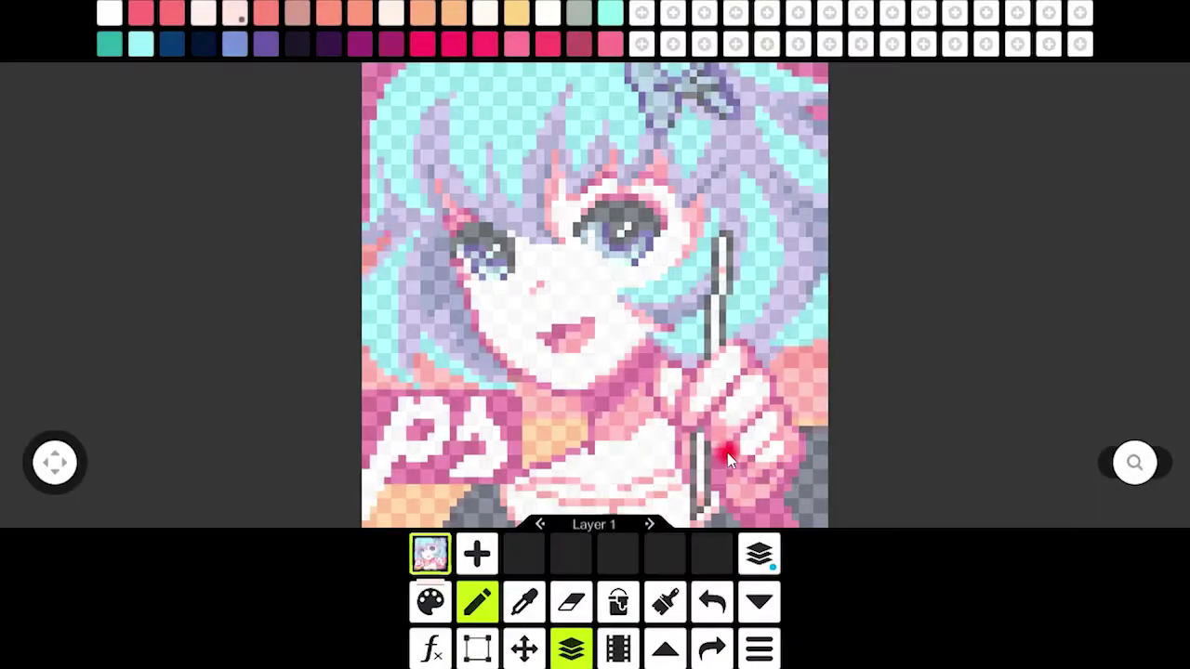
Set Layer 1's vertical Symmetry X axis to 35 px
click(760, 554)
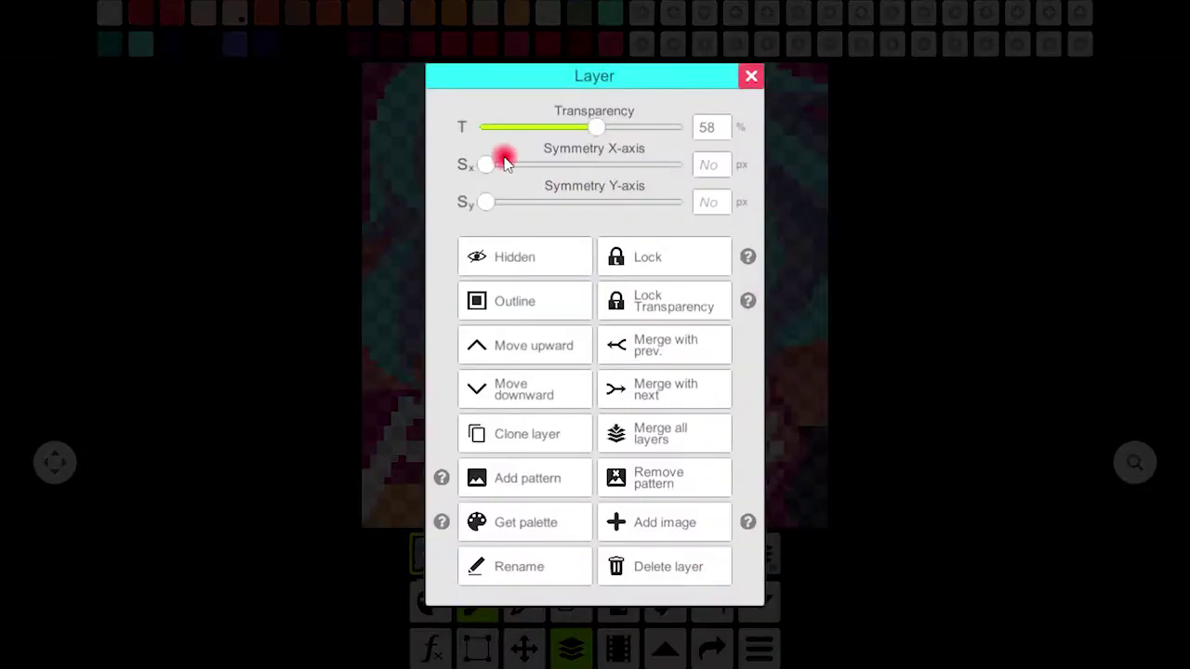
drag(486, 164, 592, 164)
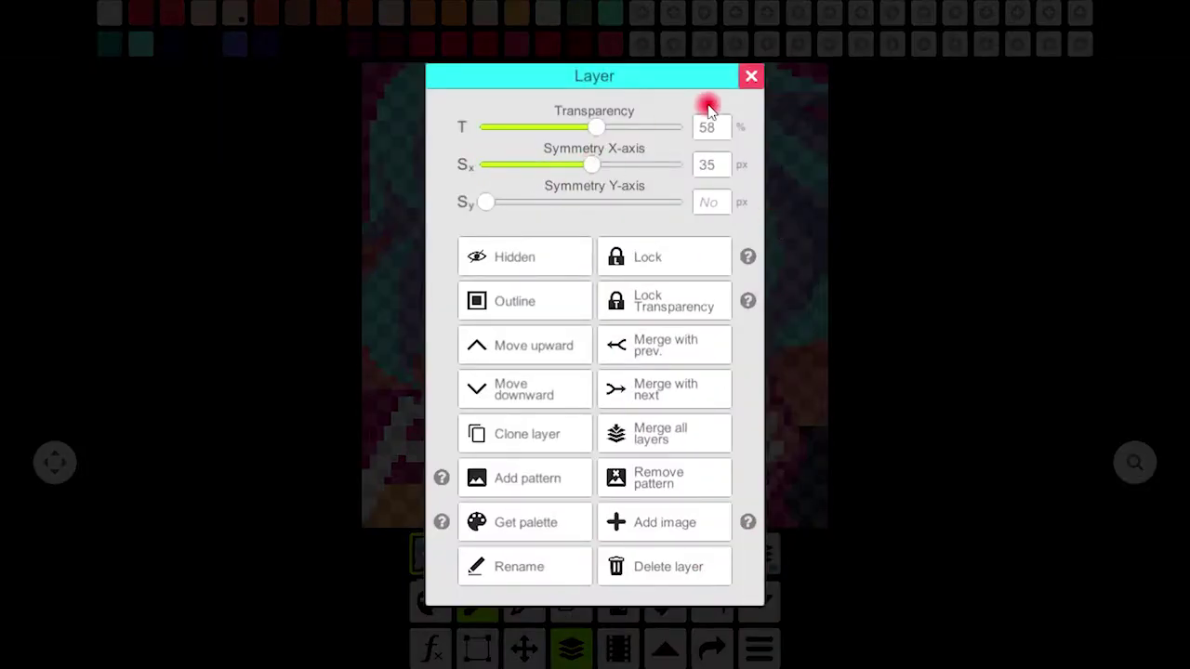
click(751, 78)
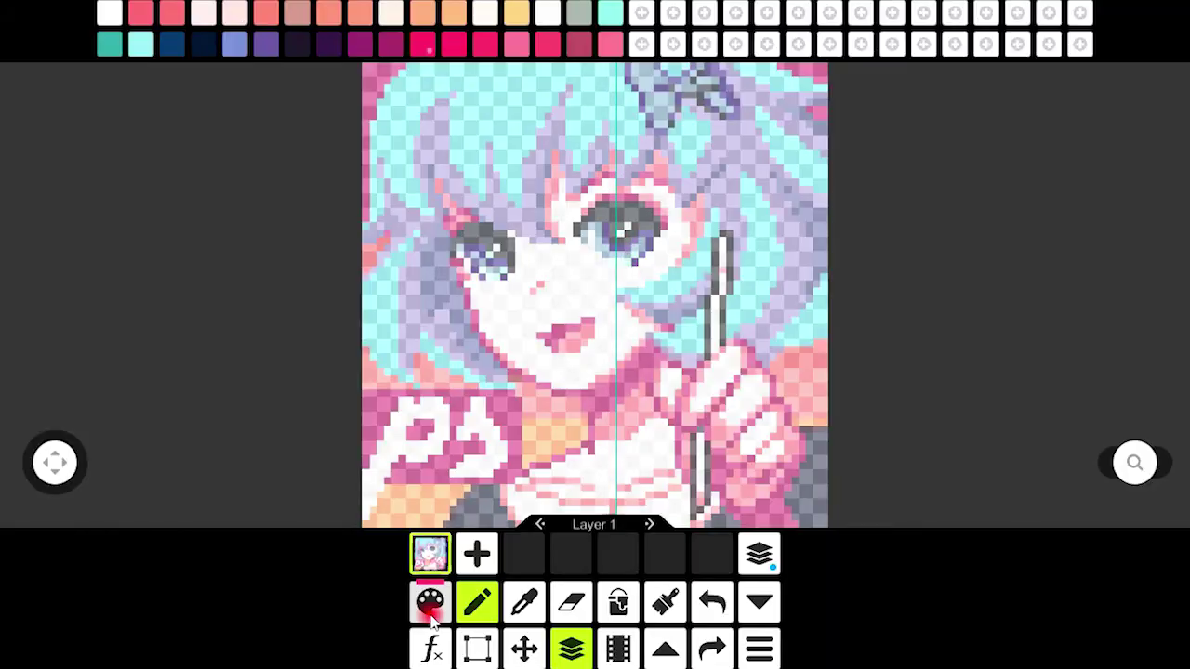
Pick a saturated red and draw mirrored strokes around the eyes
click(431, 604)
drag(589, 338, 685, 213)
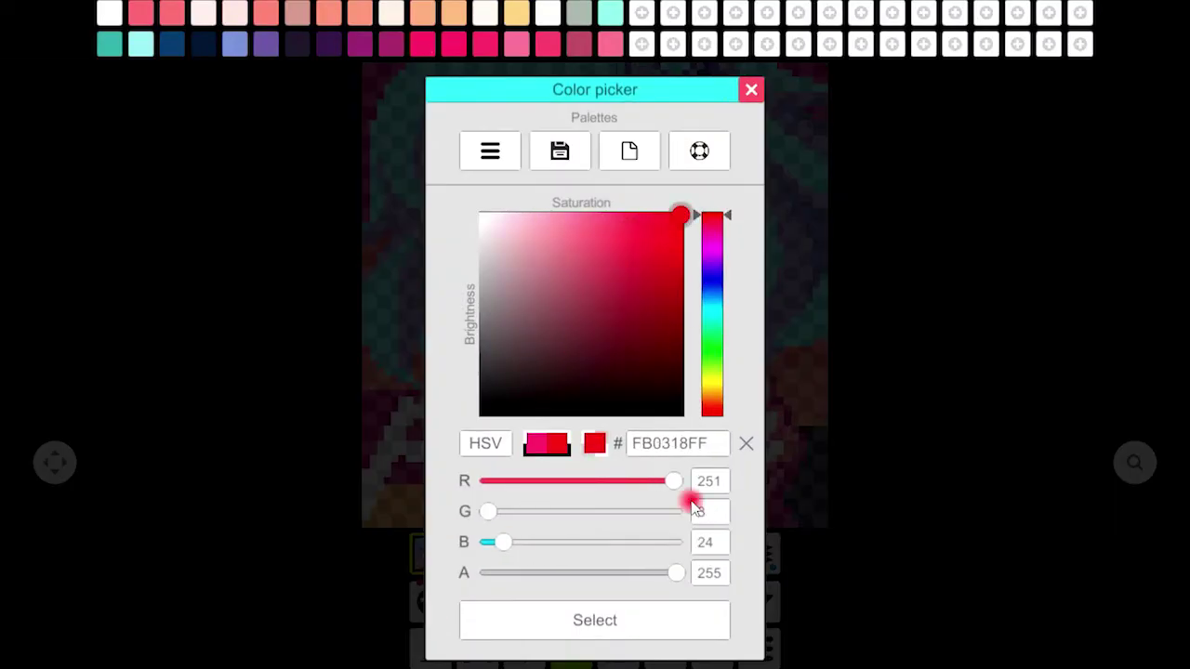
click(660, 618)
mouse_move(502, 215)
mouse_down()
mouse_move(477, 299)
mouse_move(438, 325)
mouse_up()
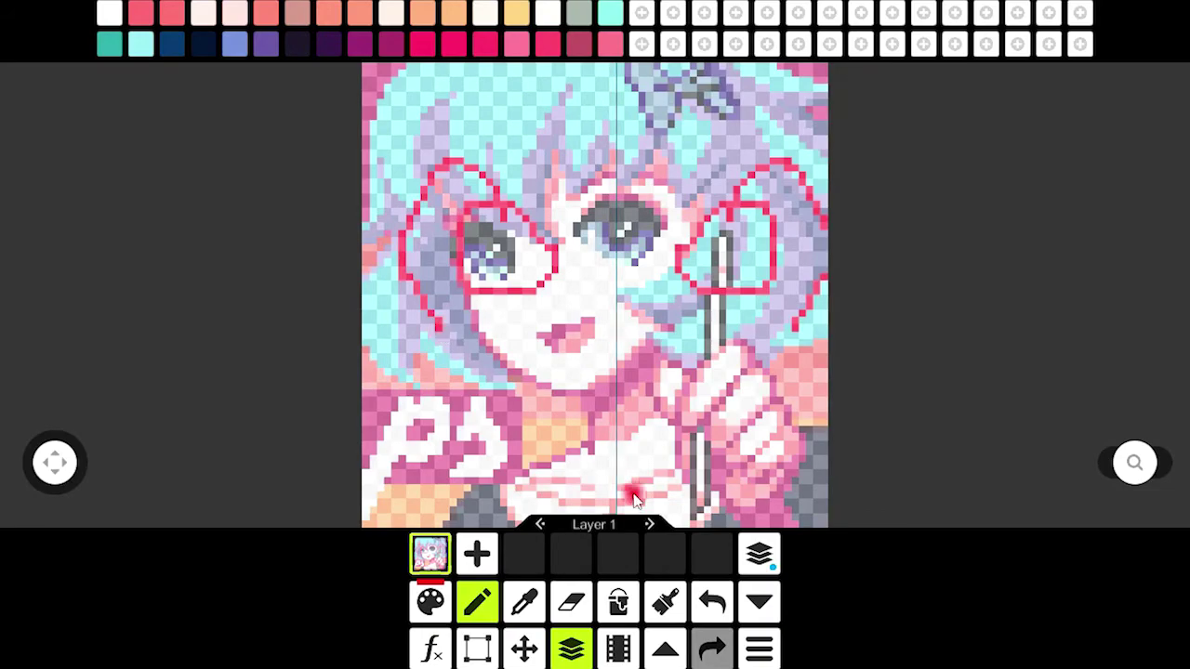
Raise the layer opacity to 99% and undo the red strokes
click(762, 554)
drag(579, 112, 672, 122)
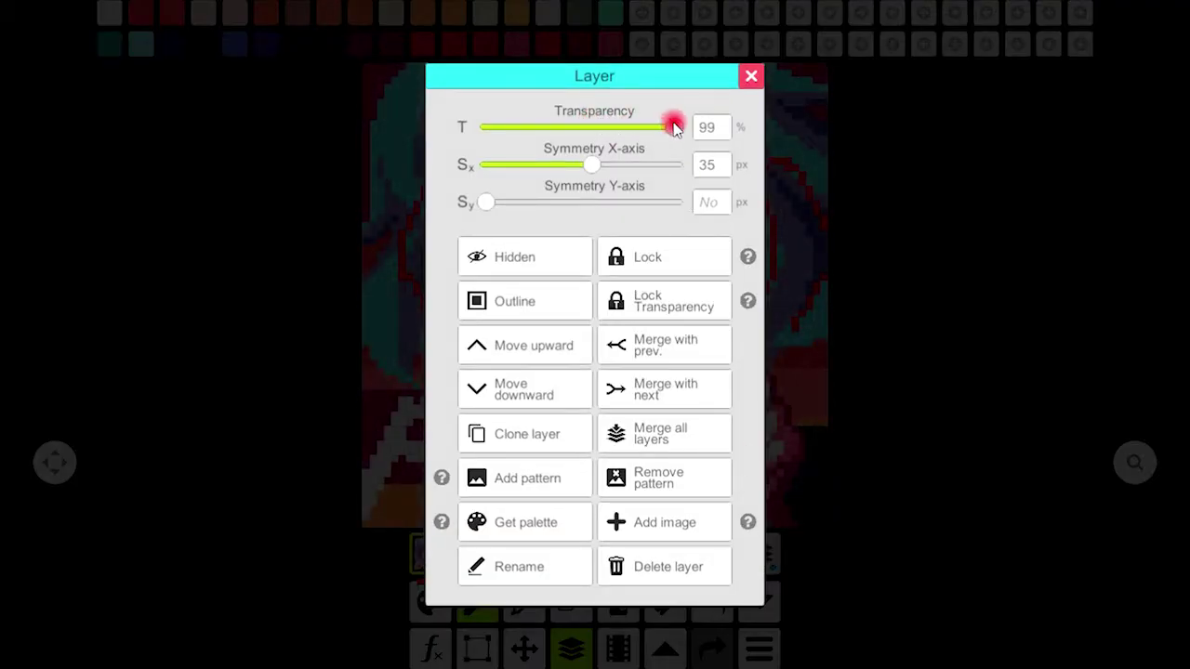
click(752, 74)
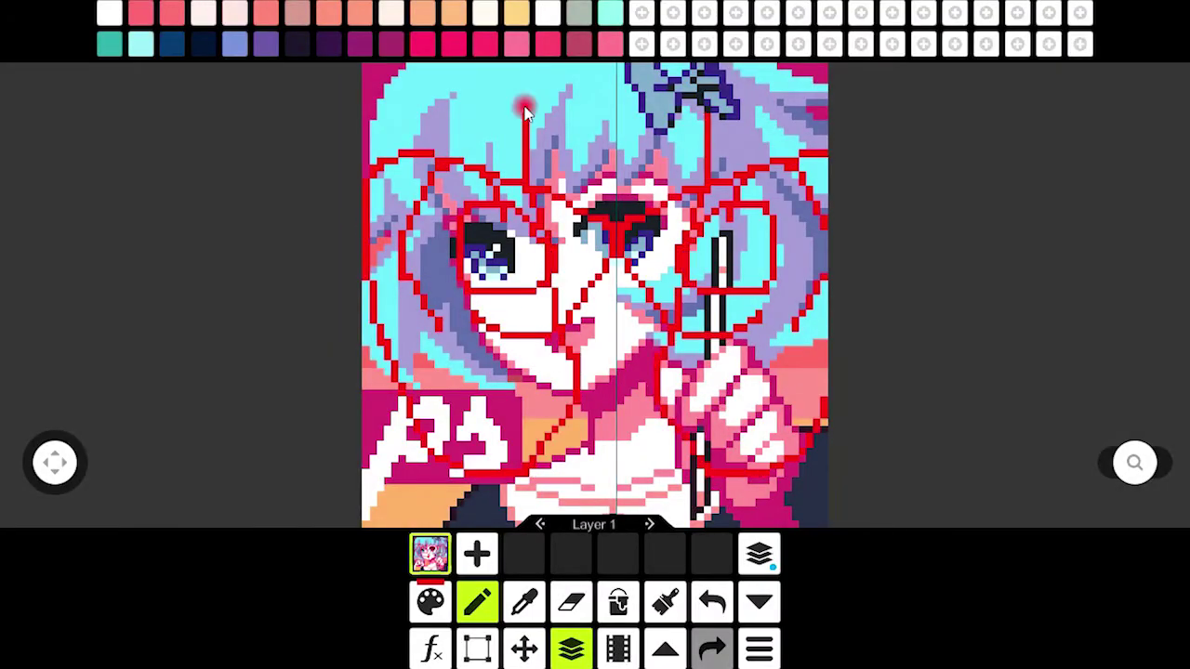
click(713, 604)
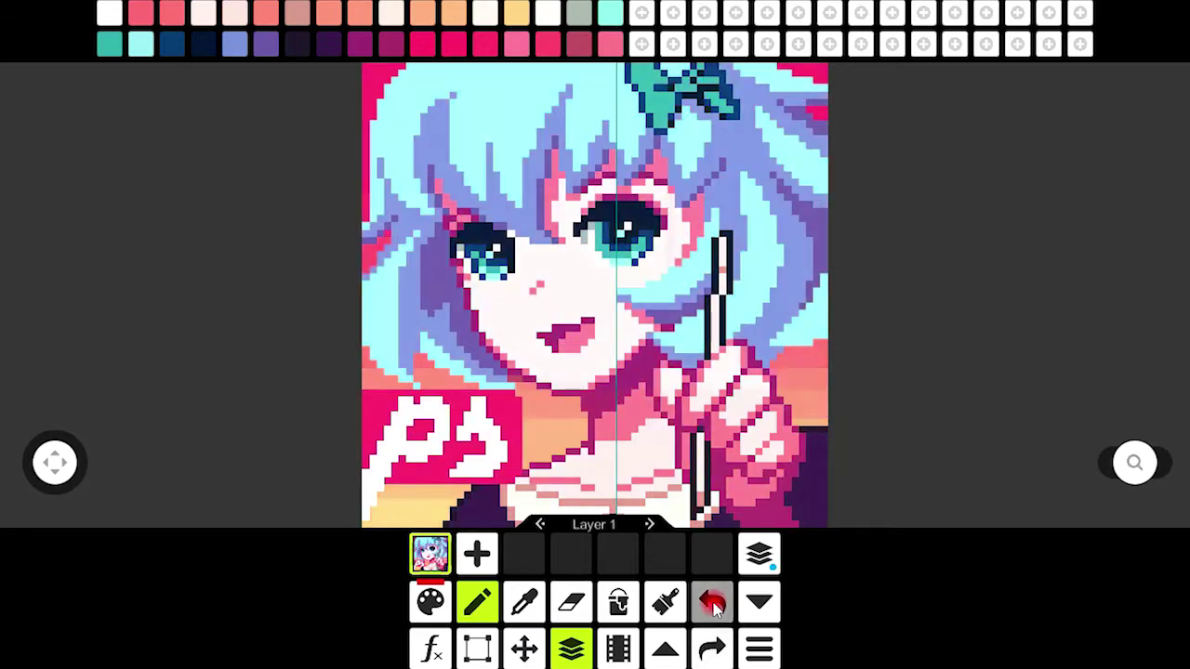
click(713, 604)
Add a horizontal Symmetry Y axis at 33 px and draw red circles mirrored across the face
click(759, 554)
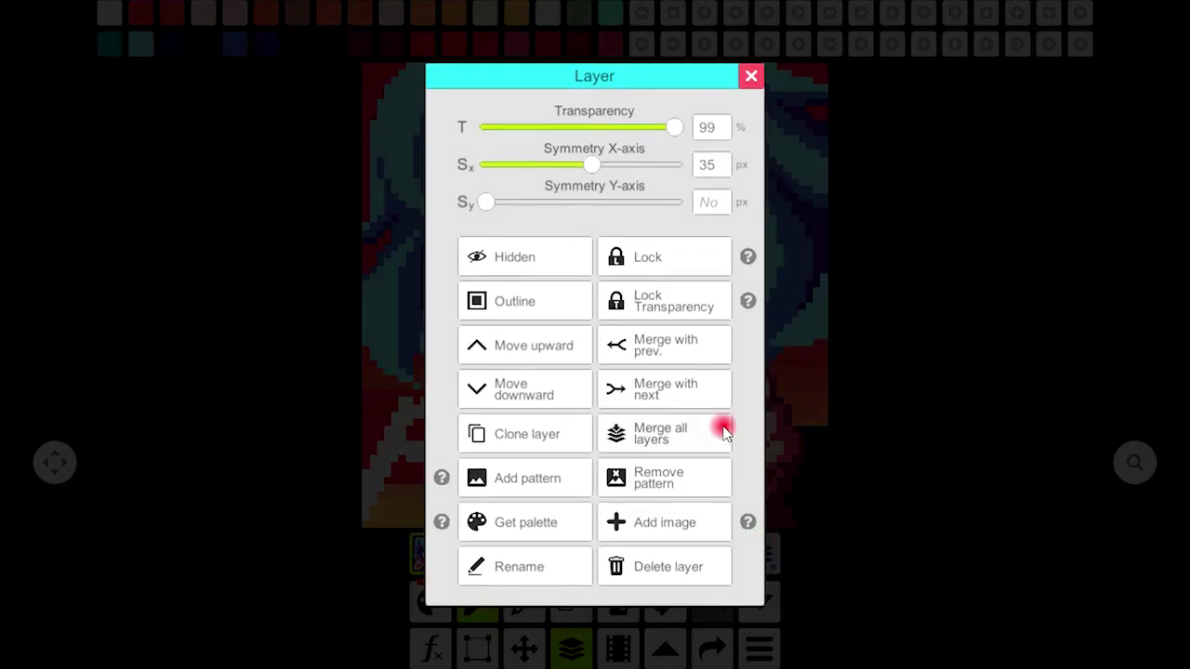
drag(490, 201, 585, 201)
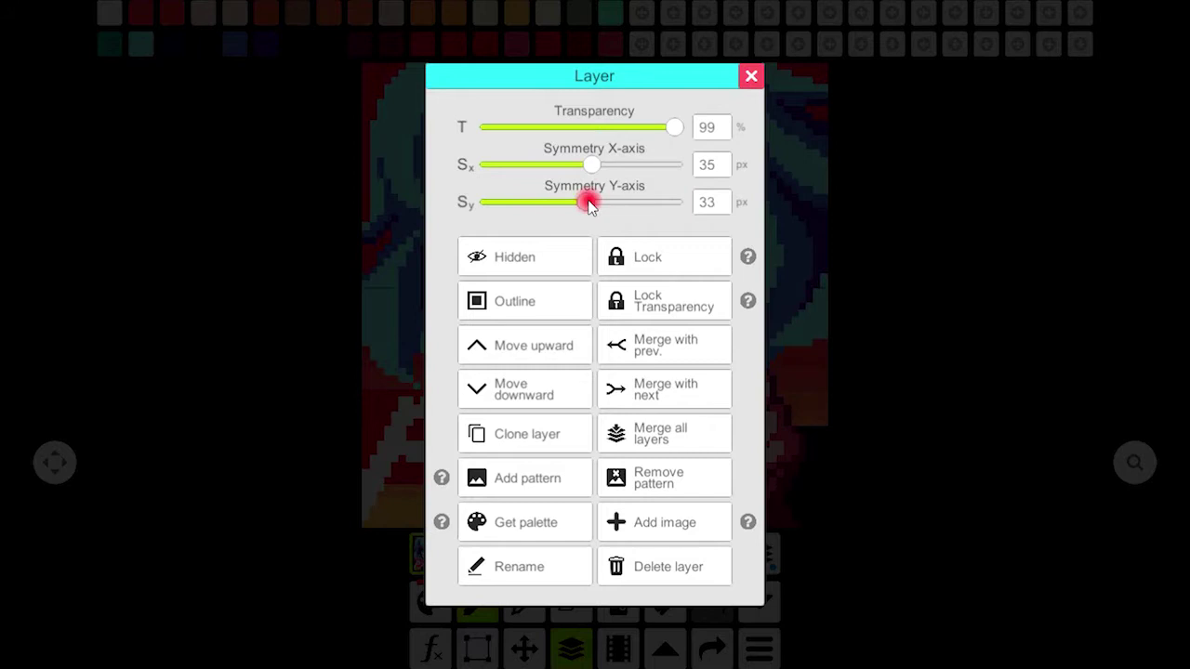
click(751, 79)
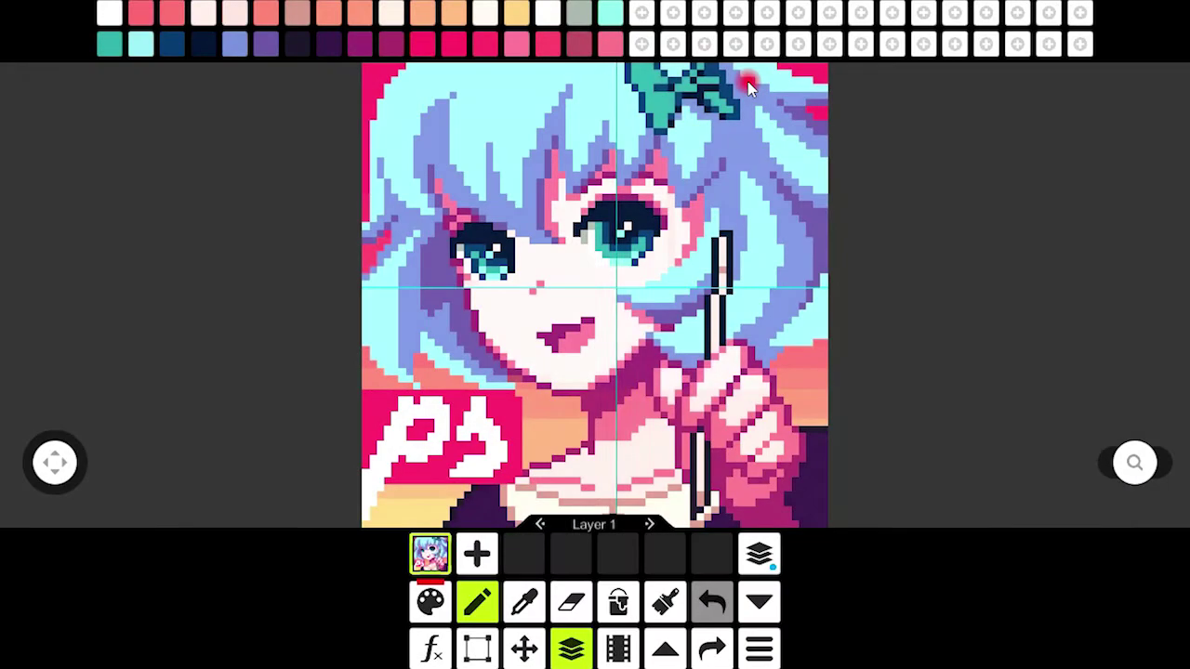
mouse_move(536, 297)
mouse_down()
mouse_move(478, 265)
mouse_move(483, 121)
mouse_move(604, 93)
mouse_move(502, 205)
mouse_move(427, 177)
mouse_up()
Switch to pale yellow and draw mirrored vertical and edge lines around the image
click(517, 13)
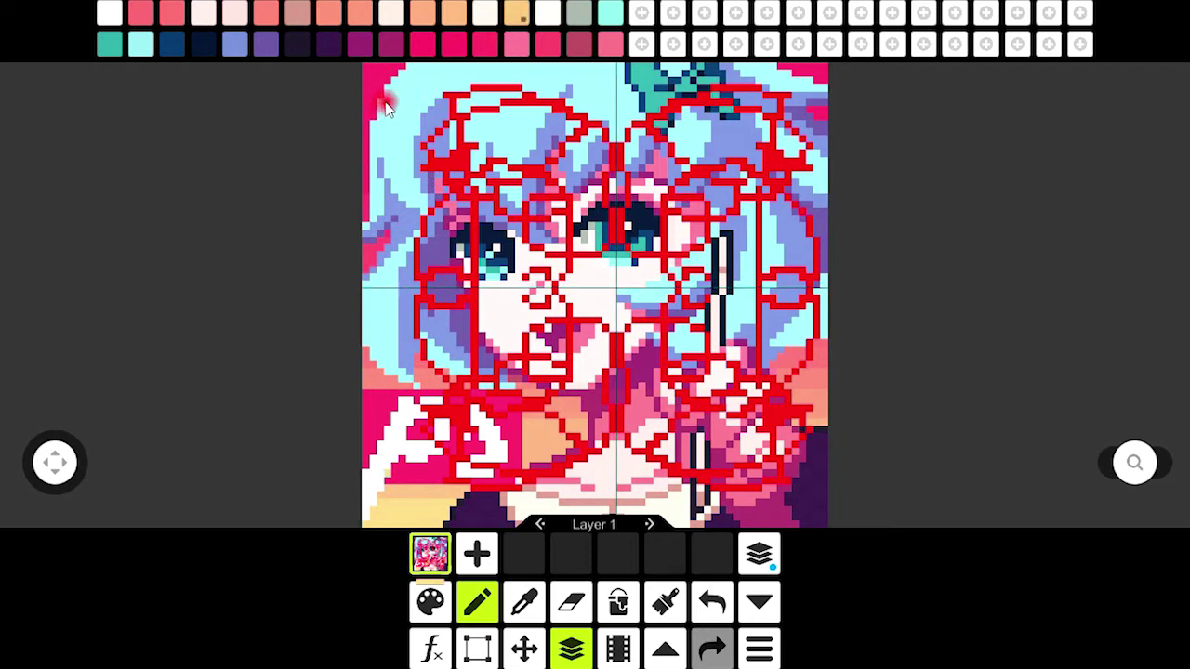
drag(395, 98, 398, 232)
drag(773, 130, 775, 227)
drag(456, 503, 567, 502)
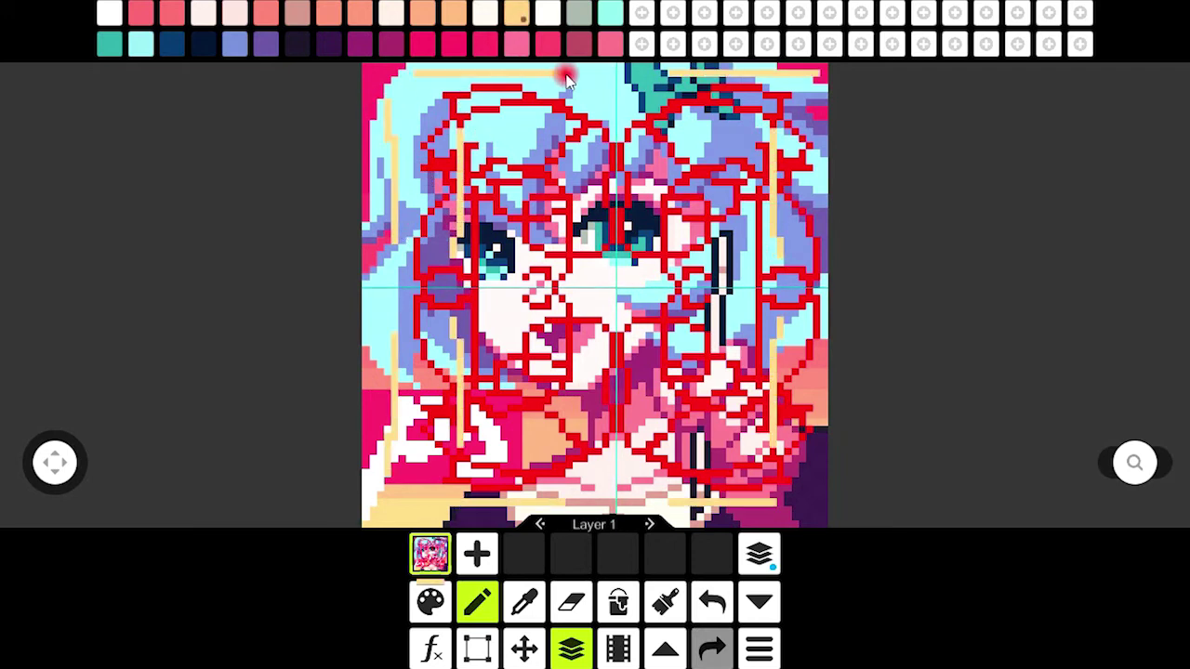
drag(409, 73, 567, 73)
Undo all the yellow and red strokes, then set the layer to Hidden
click(704, 600)
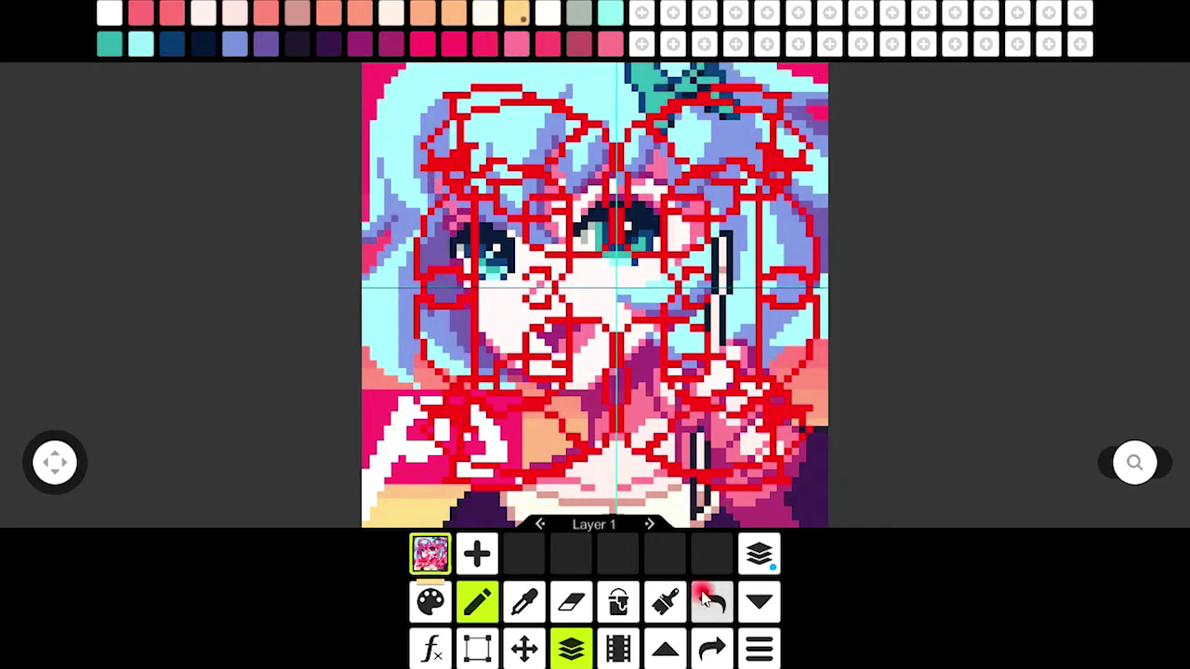
click(705, 600)
click(760, 558)
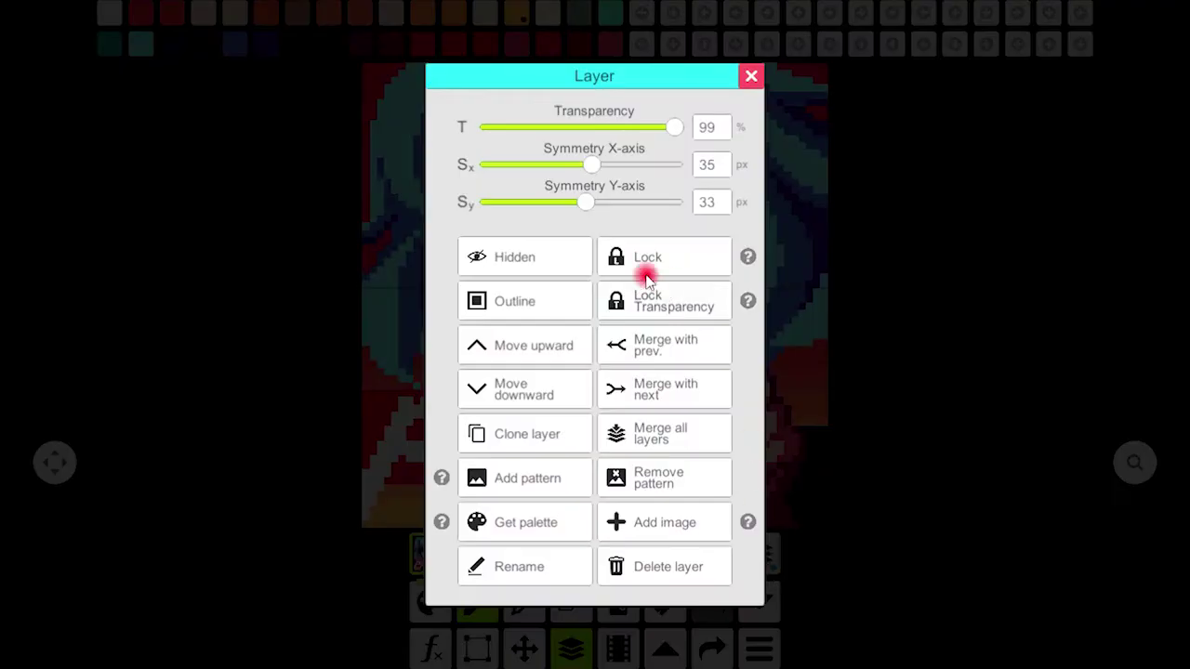
click(575, 267)
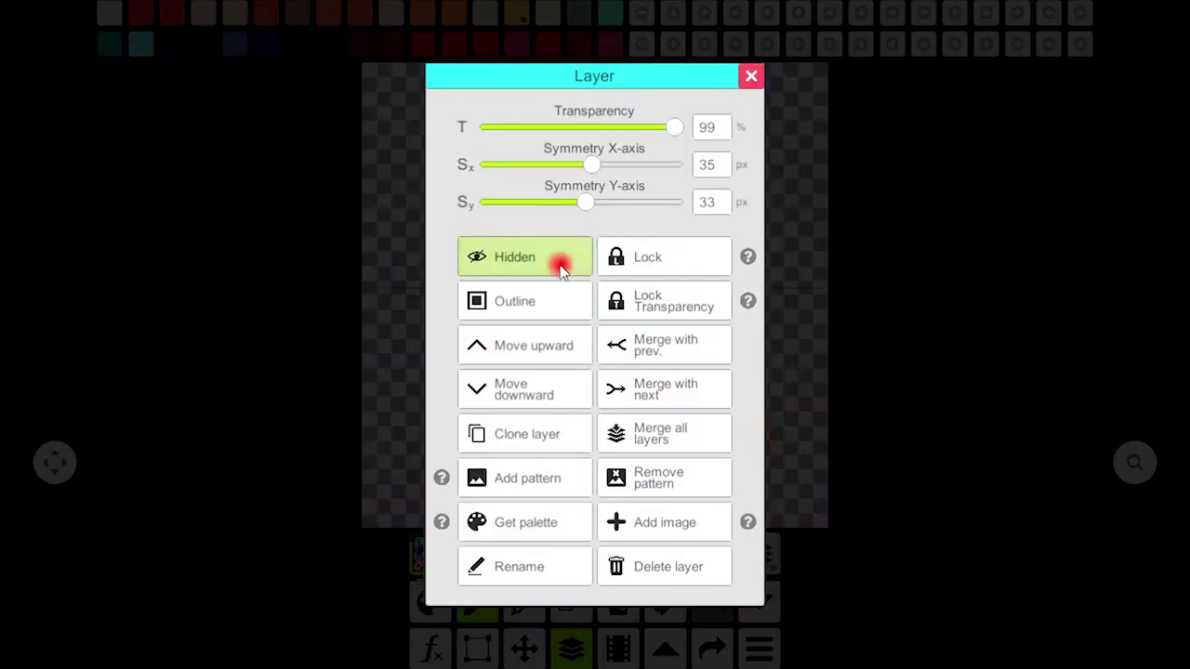
click(753, 78)
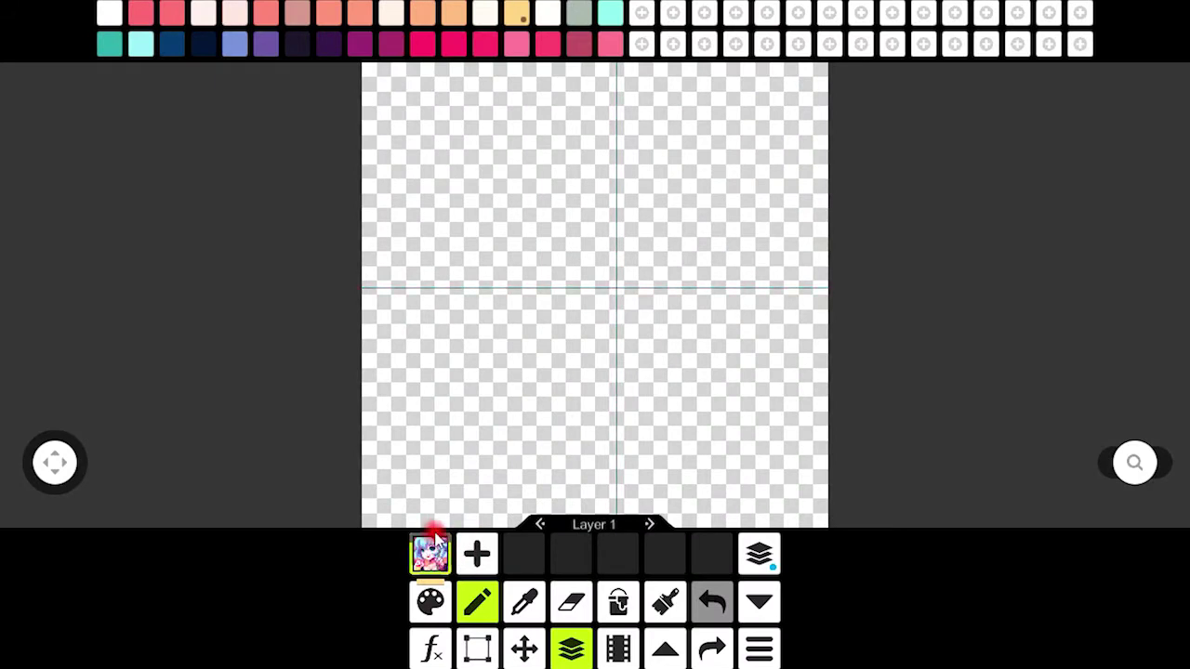
Toggle the layer's visibility back on and lock Layer 1 against editing
click(436, 539)
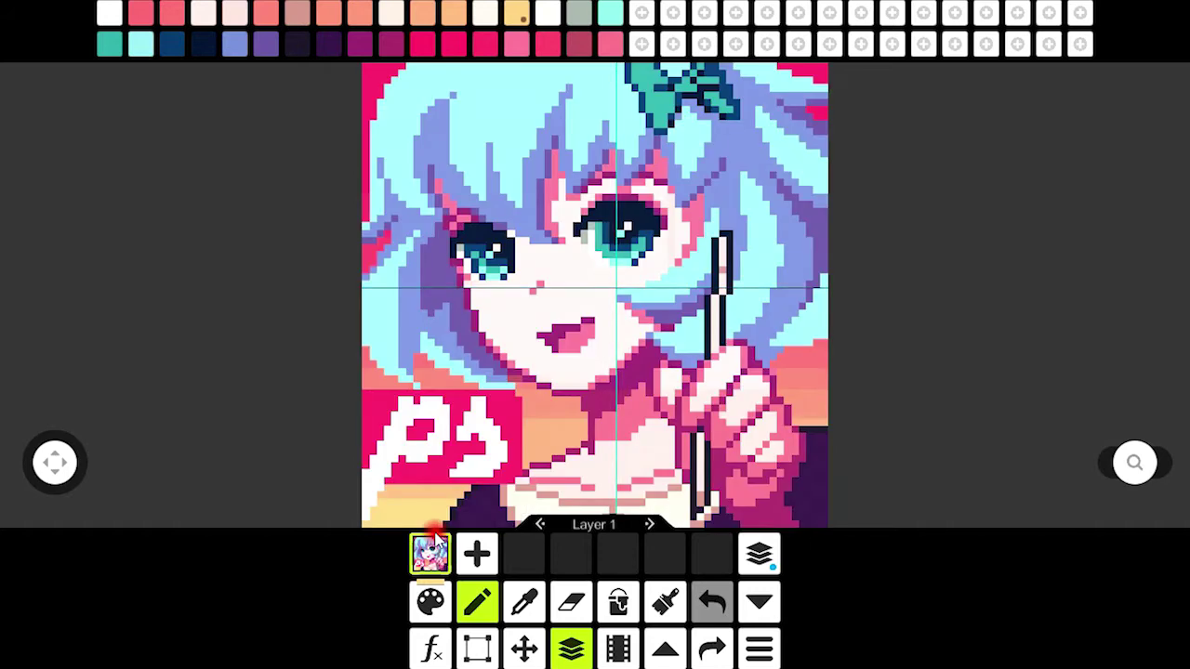
click(436, 539)
click(436, 540)
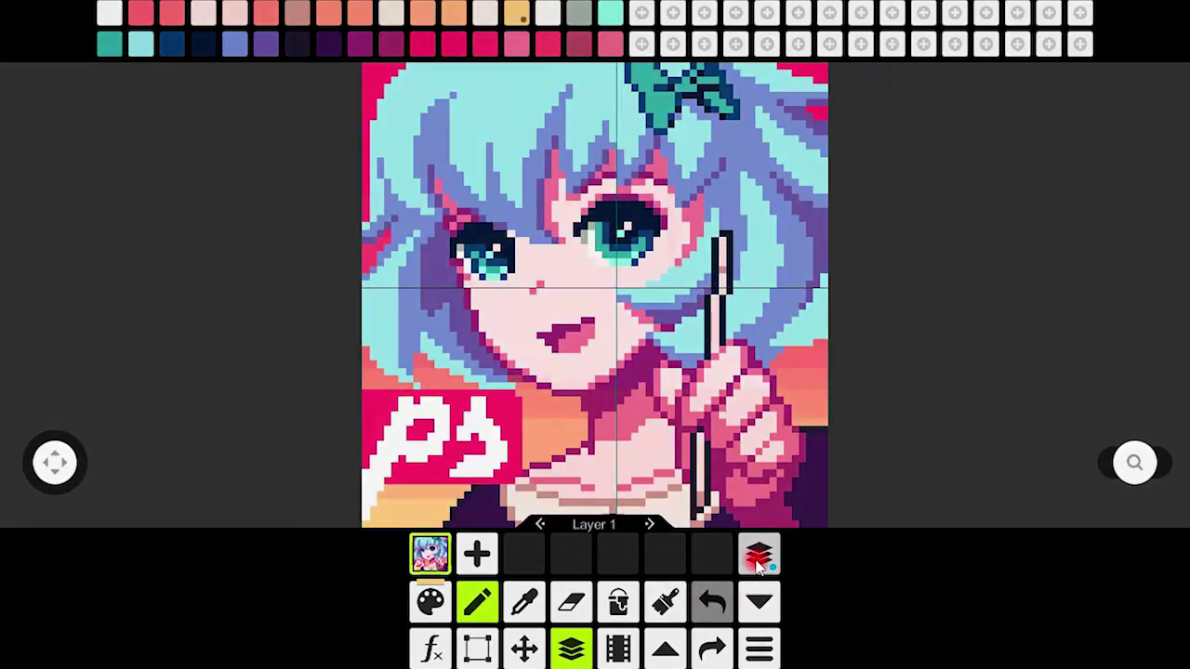
click(758, 558)
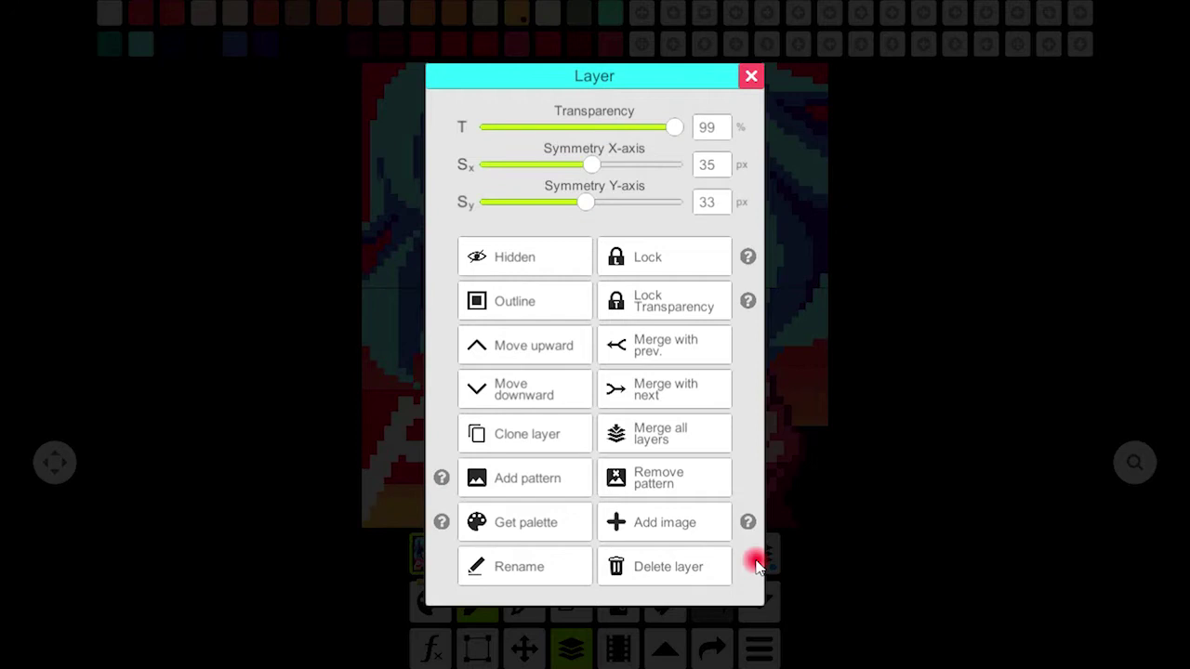
click(651, 267)
click(751, 77)
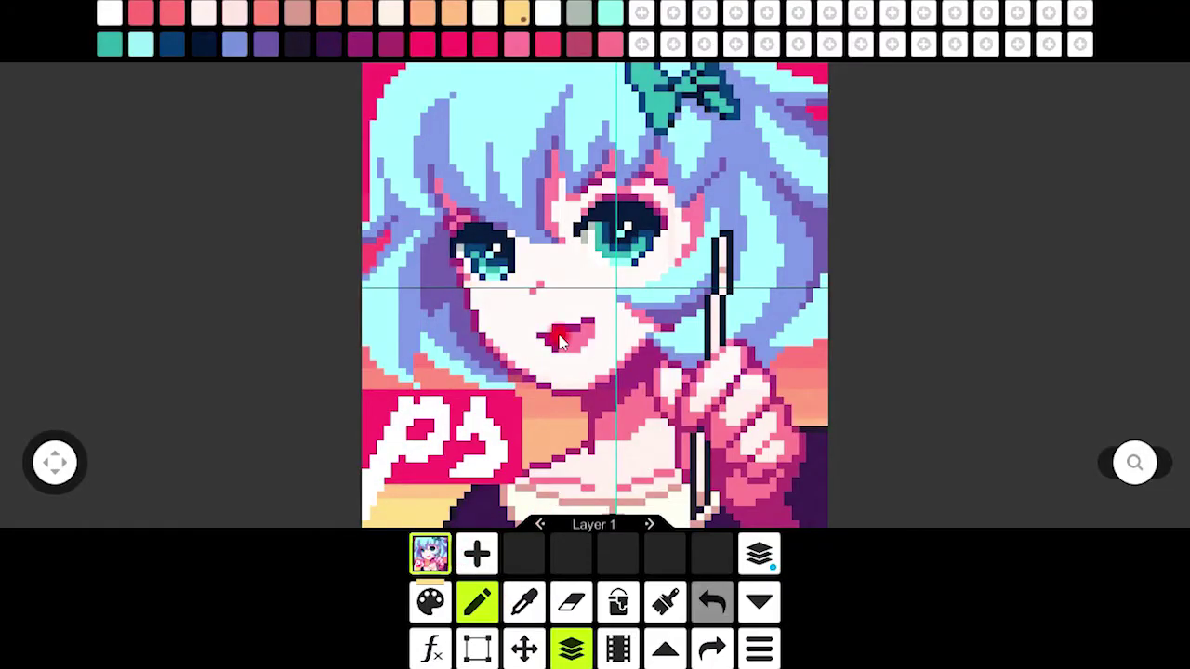
Enable Outline on the smiley layer, then zoom in and pan around the face
click(553, 390)
click(762, 557)
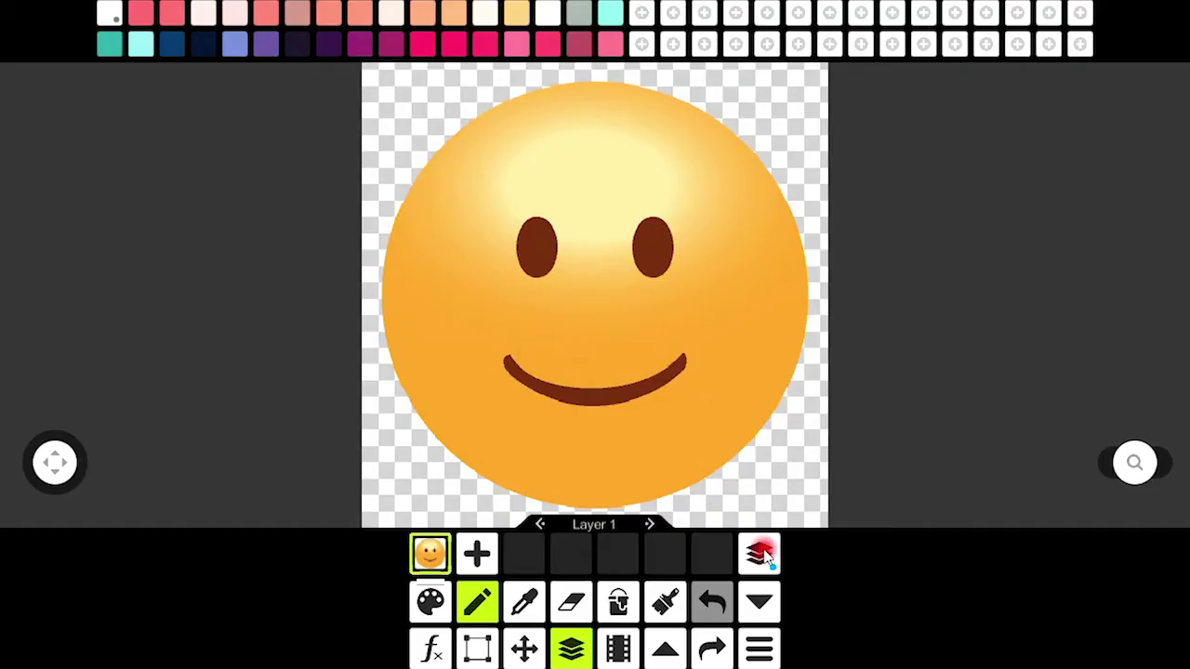
click(758, 555)
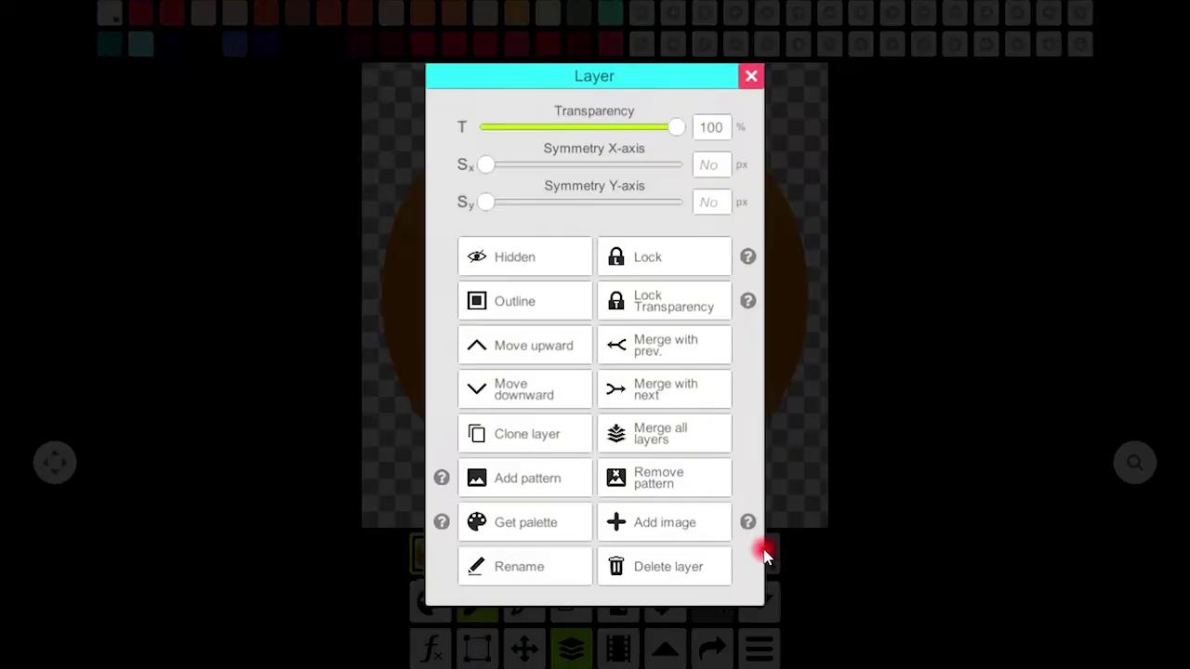
click(520, 307)
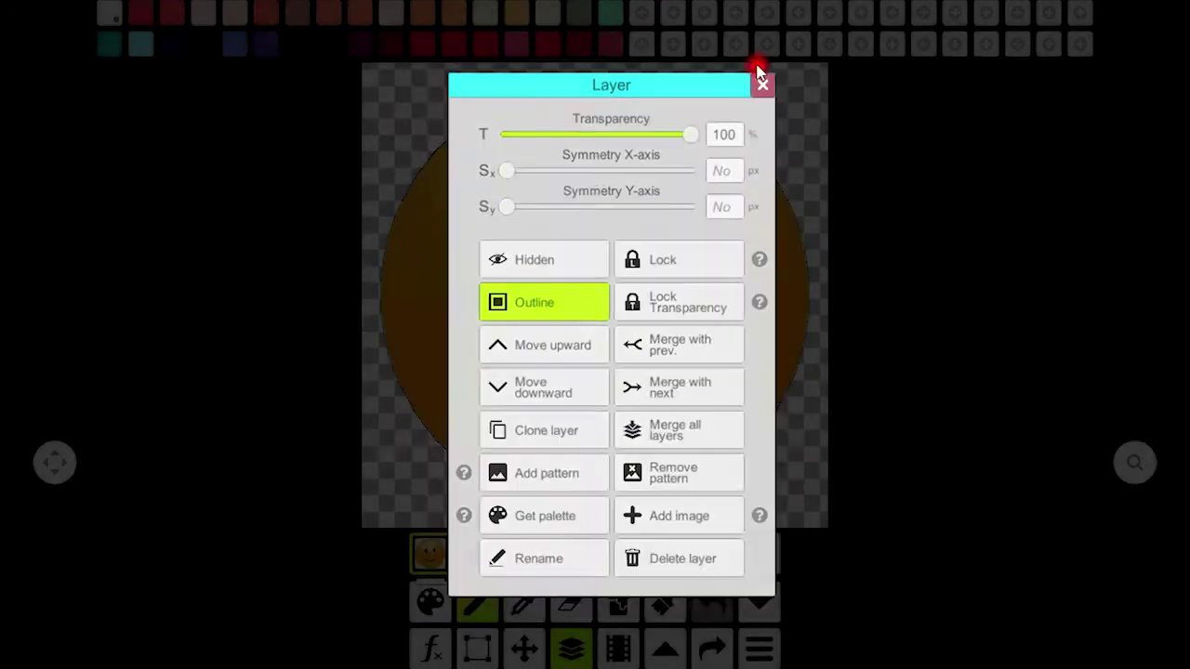
click(752, 74)
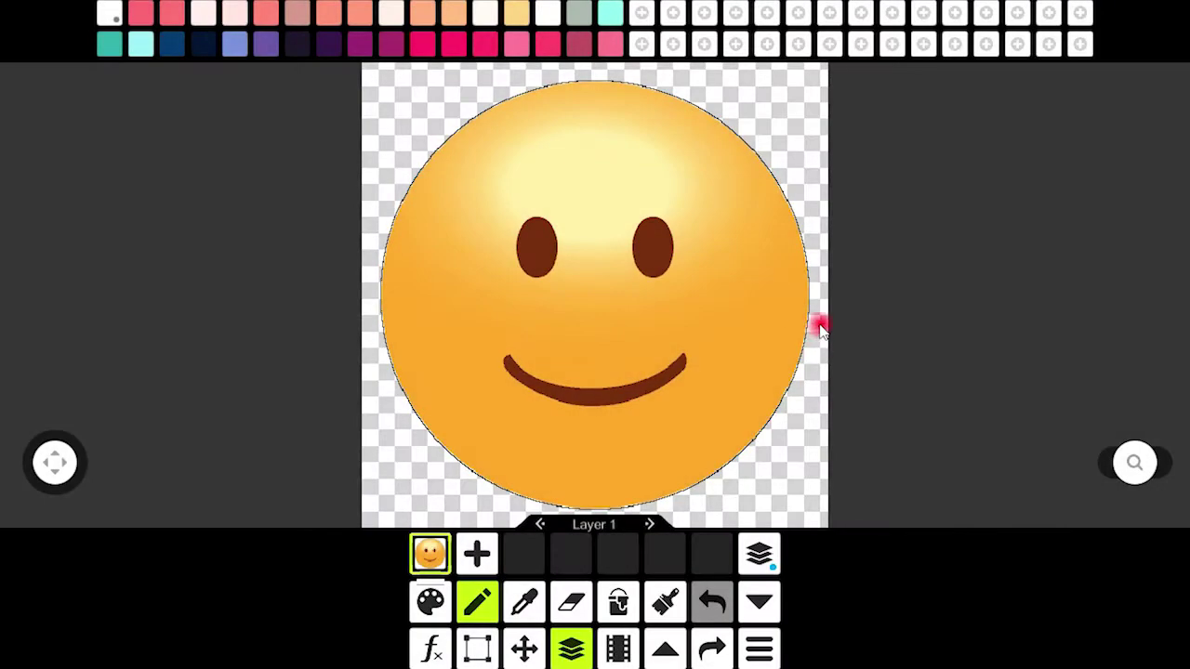
click(1125, 465)
mouse_move(11, 477)
mouse_down()
mouse_move(48, 491)
mouse_move(61, 381)
mouse_up()
Toggle Lock Transparency, fade the layer to 43%, and move it up one position
click(1104, 465)
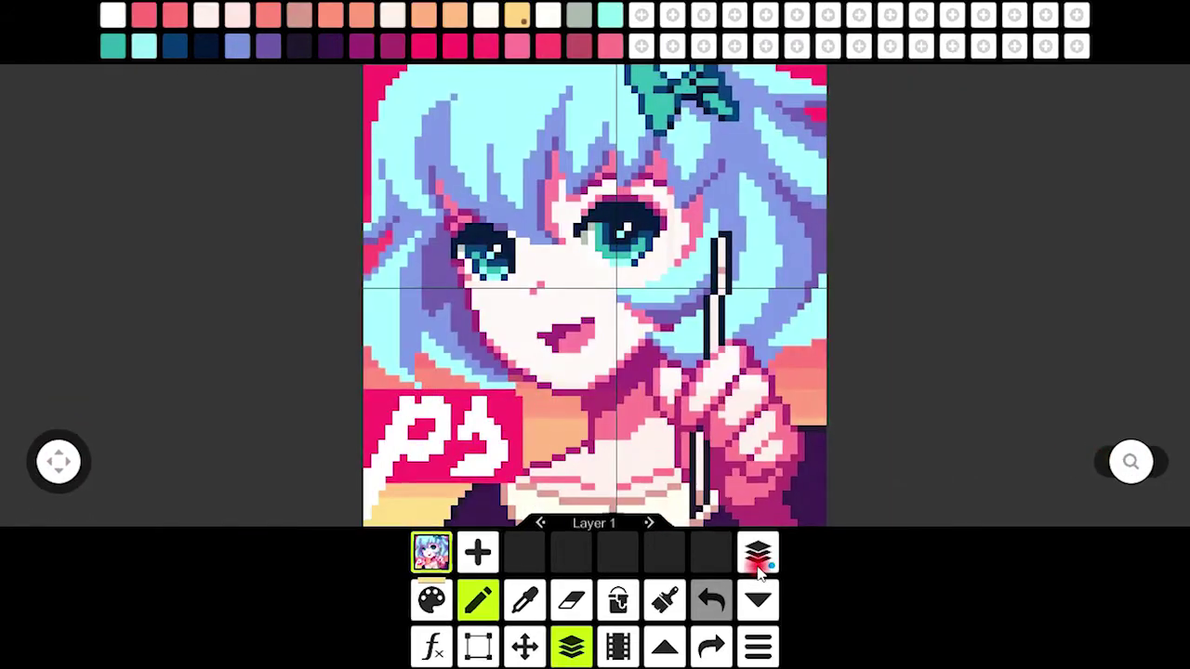
click(758, 558)
click(632, 294)
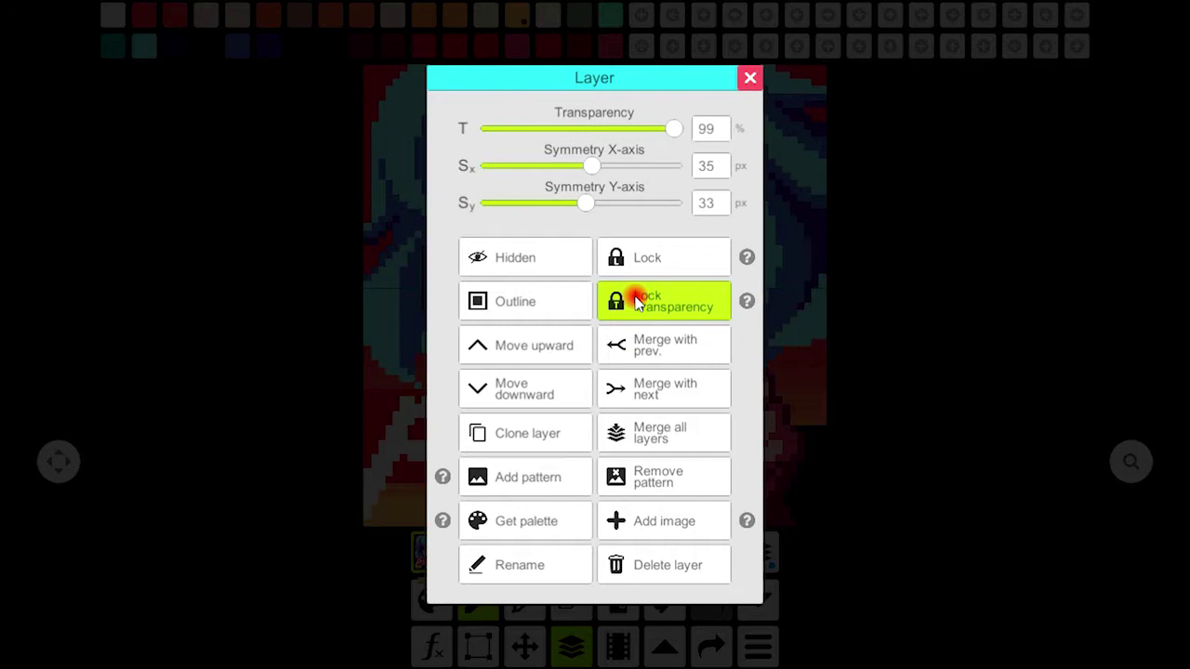
mouse_move(650, 116)
mouse_down()
mouse_move(567, 147)
mouse_move(684, 128)
mouse_up()
click(673, 298)
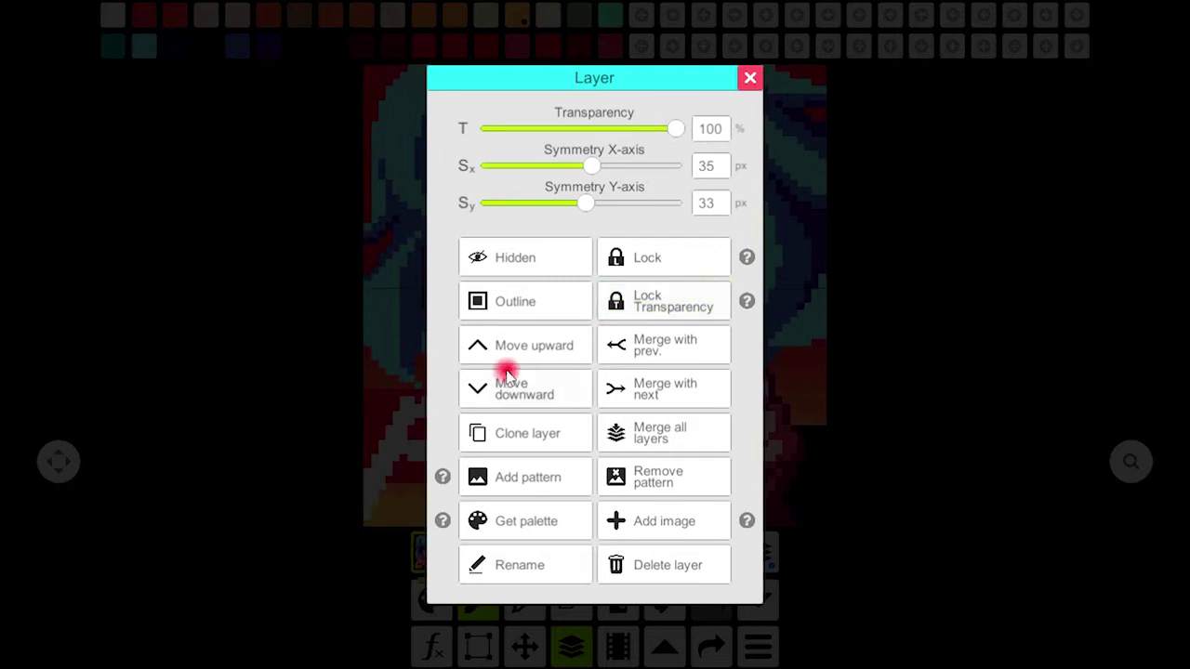
click(531, 349)
click(747, 84)
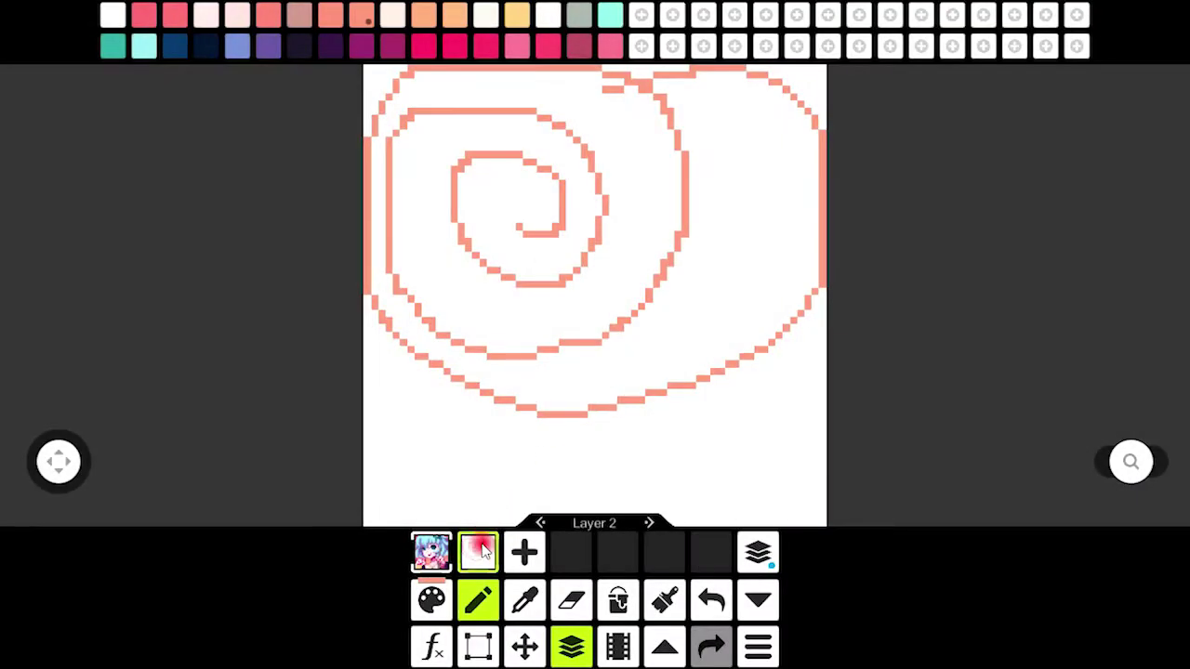
Select the anime image layer and clone it
click(479, 551)
click(756, 556)
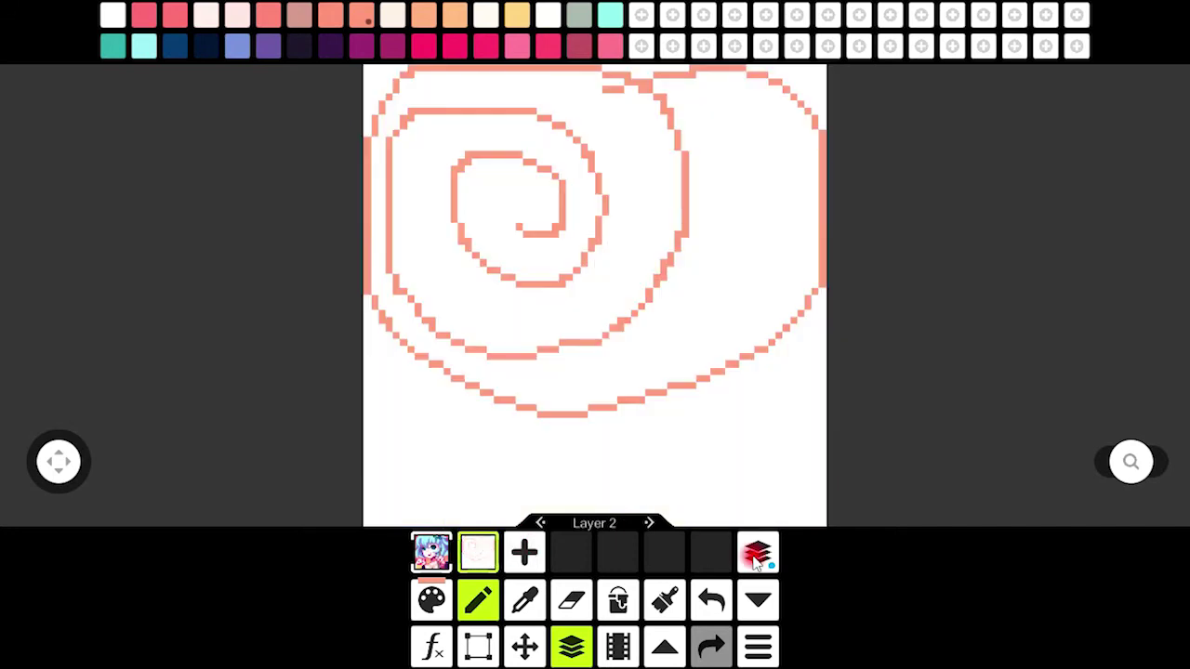
click(758, 558)
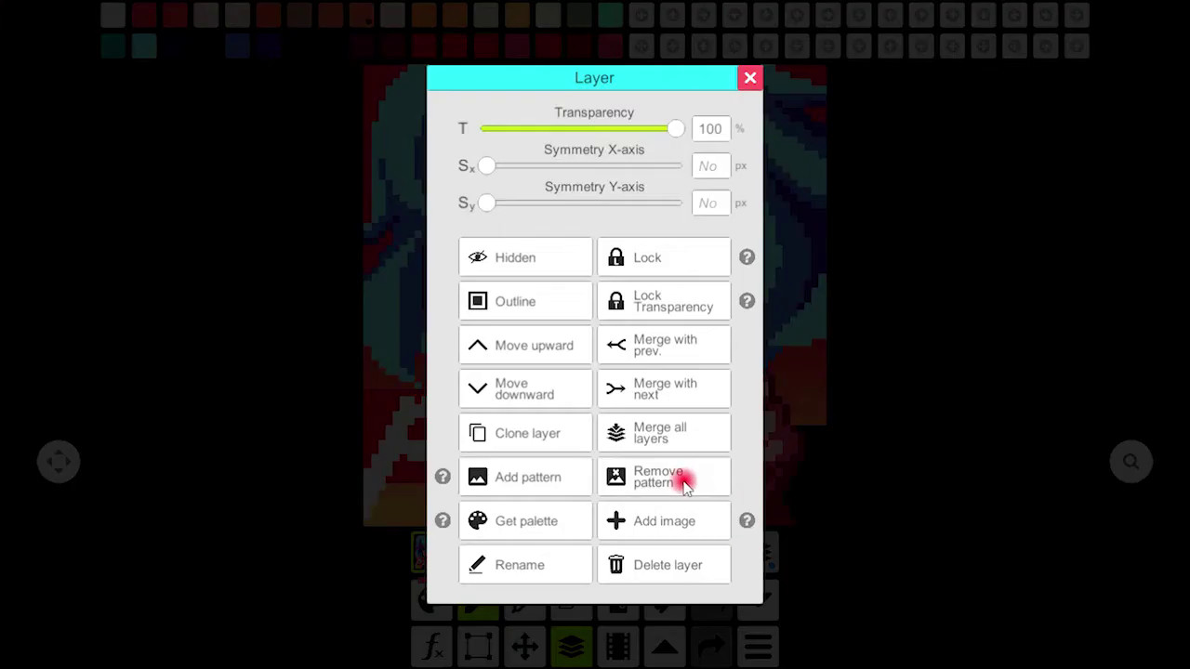
click(530, 430)
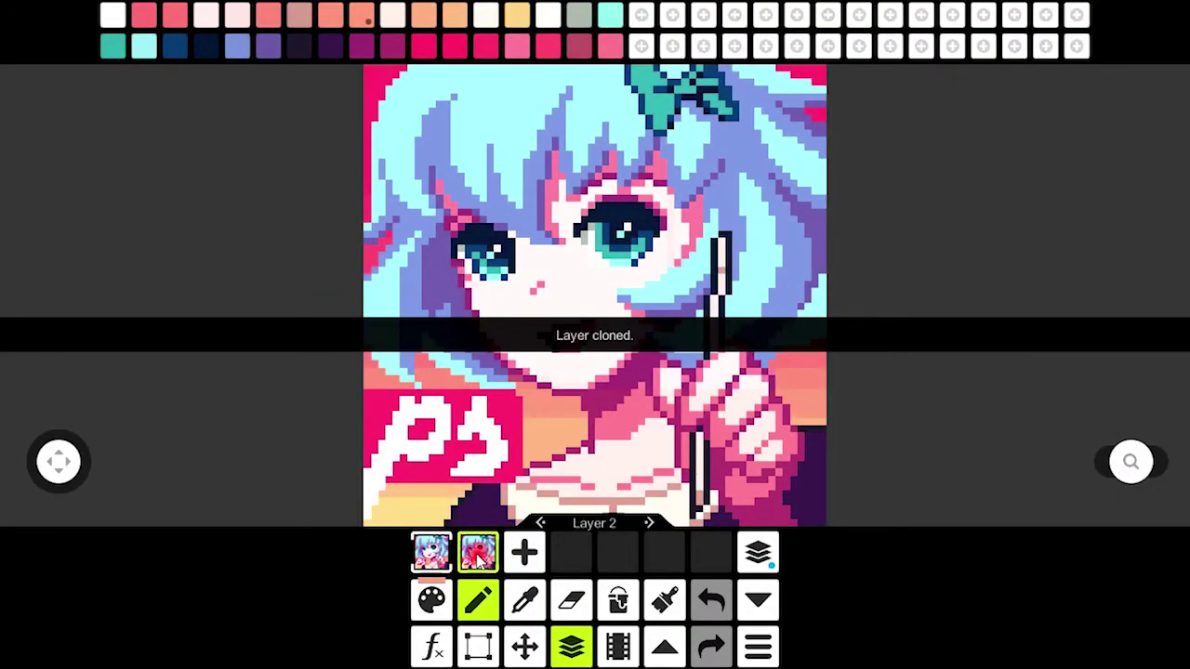
Replace the palette with colours taken from the layer via Get palette
click(757, 554)
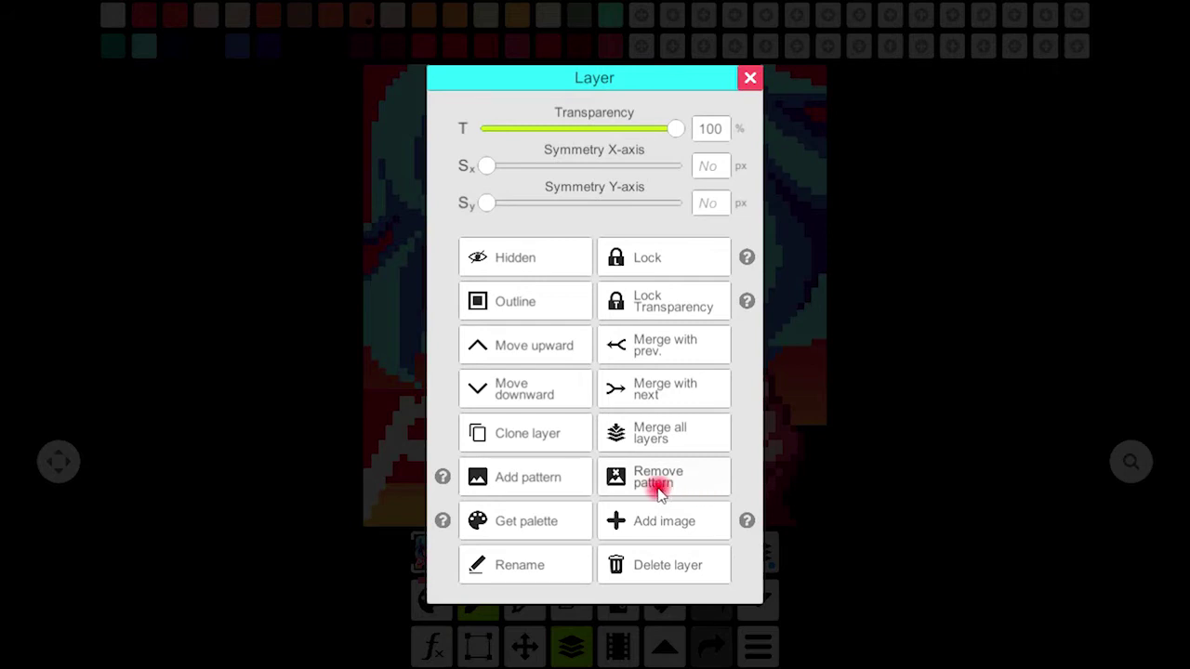
click(556, 522)
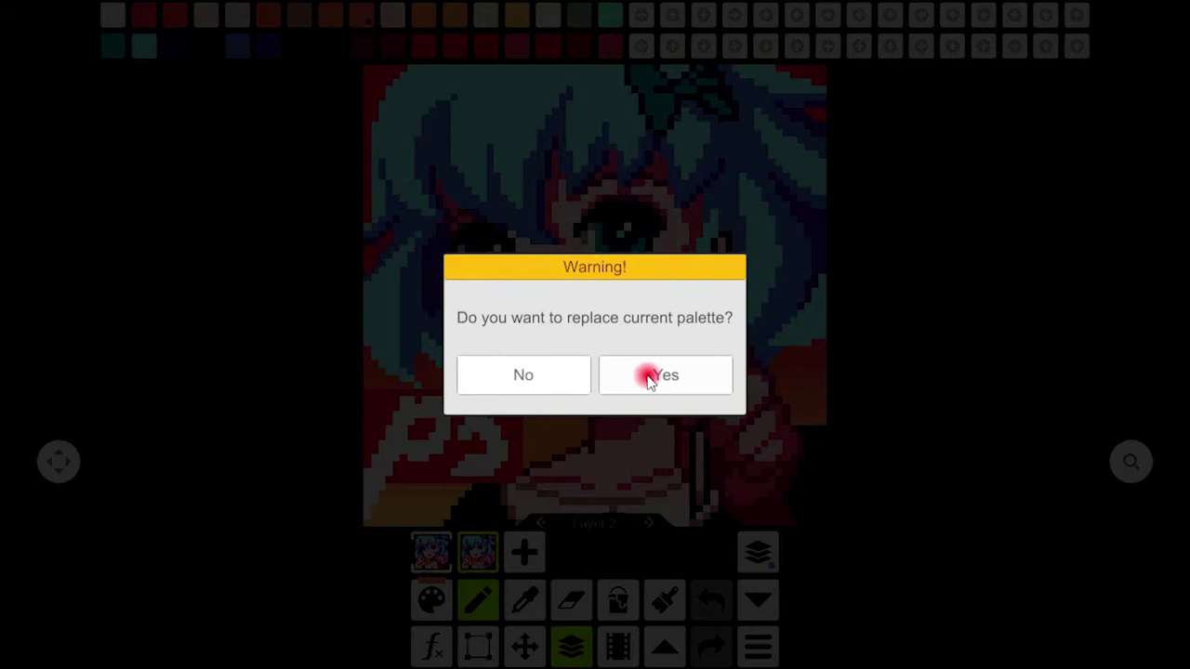
click(648, 377)
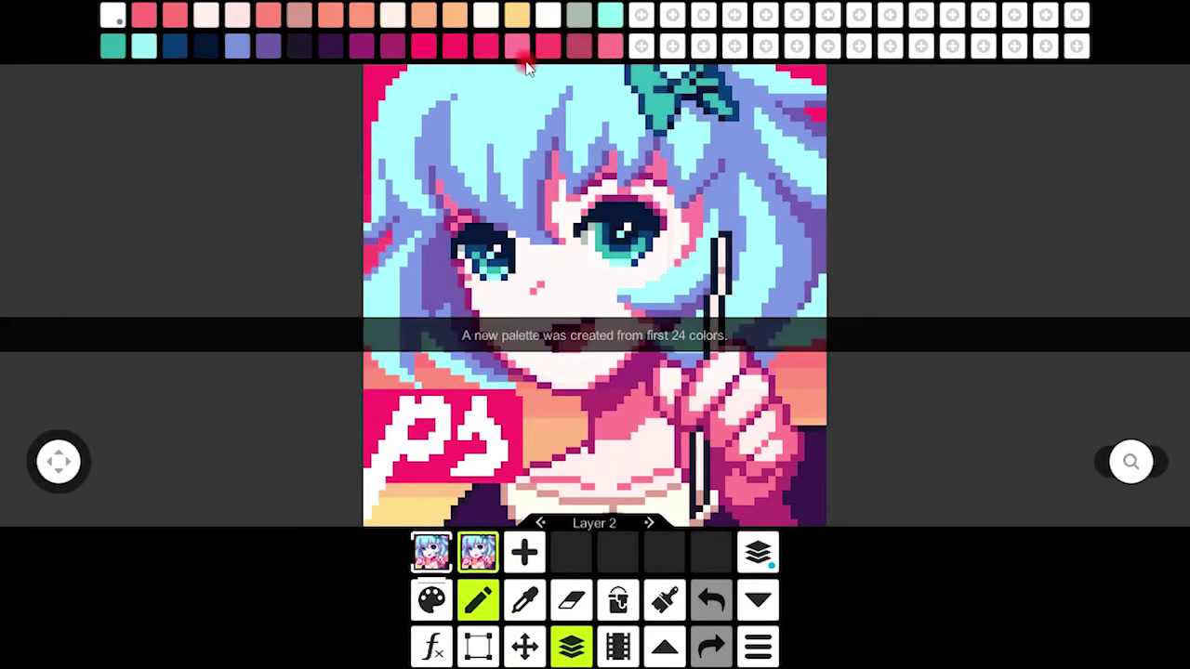
Rename the layer to 'Pixel Studio'
click(751, 557)
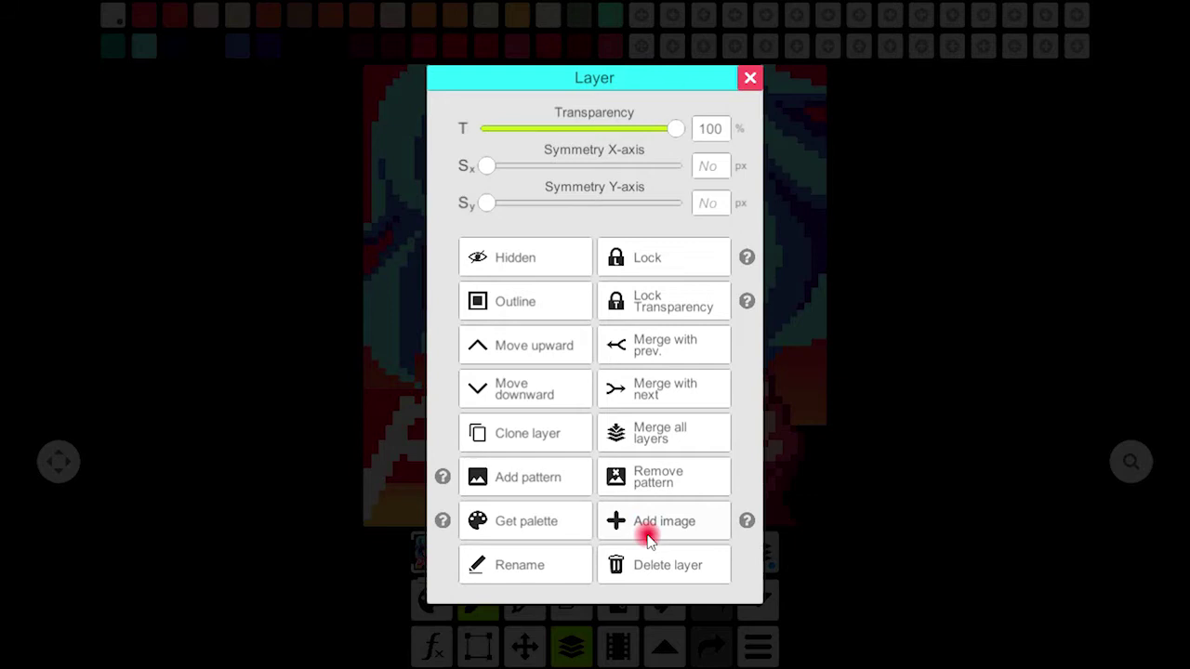
click(530, 569)
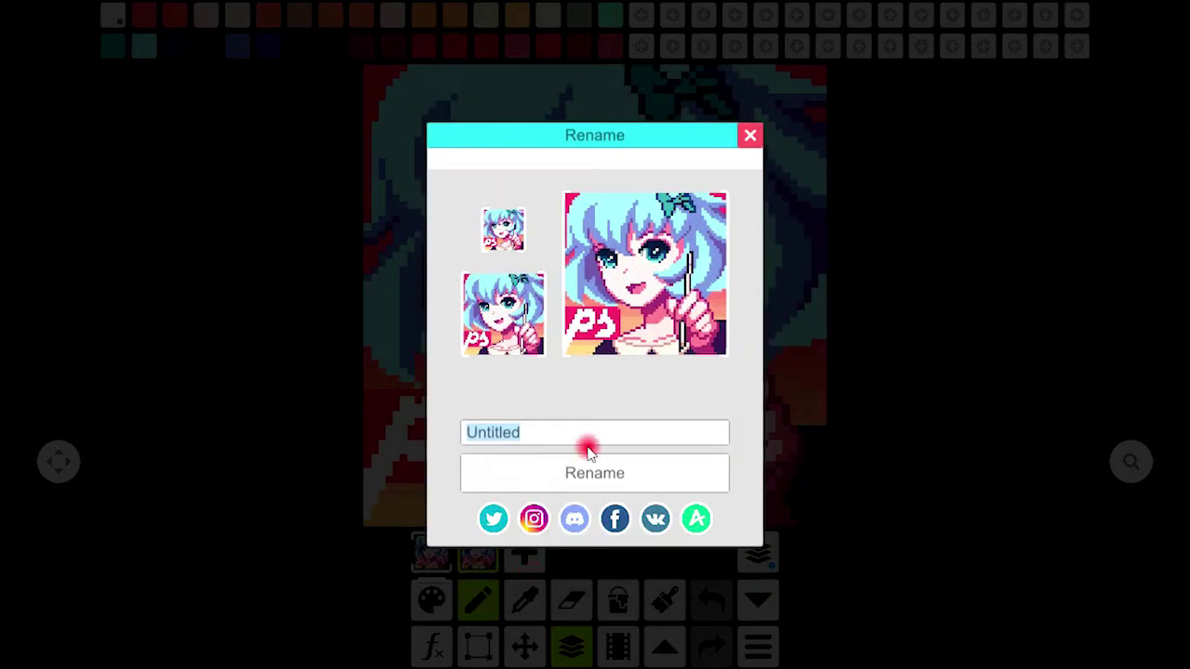
click(587, 442)
text(Pixel Studio)
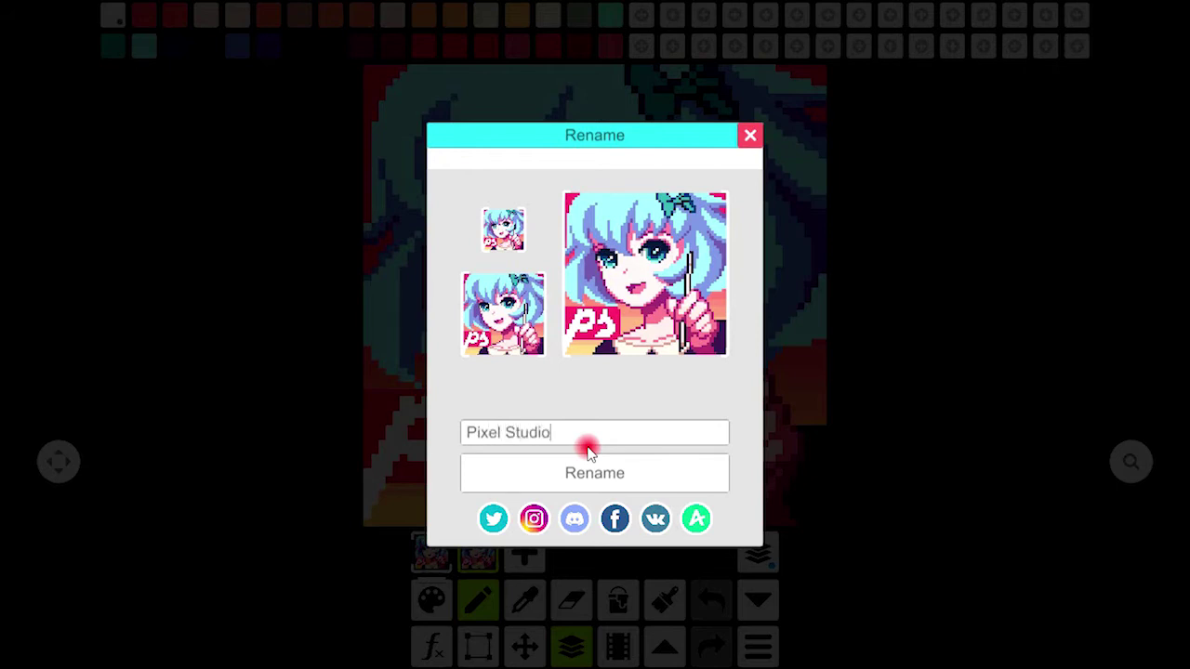
click(599, 472)
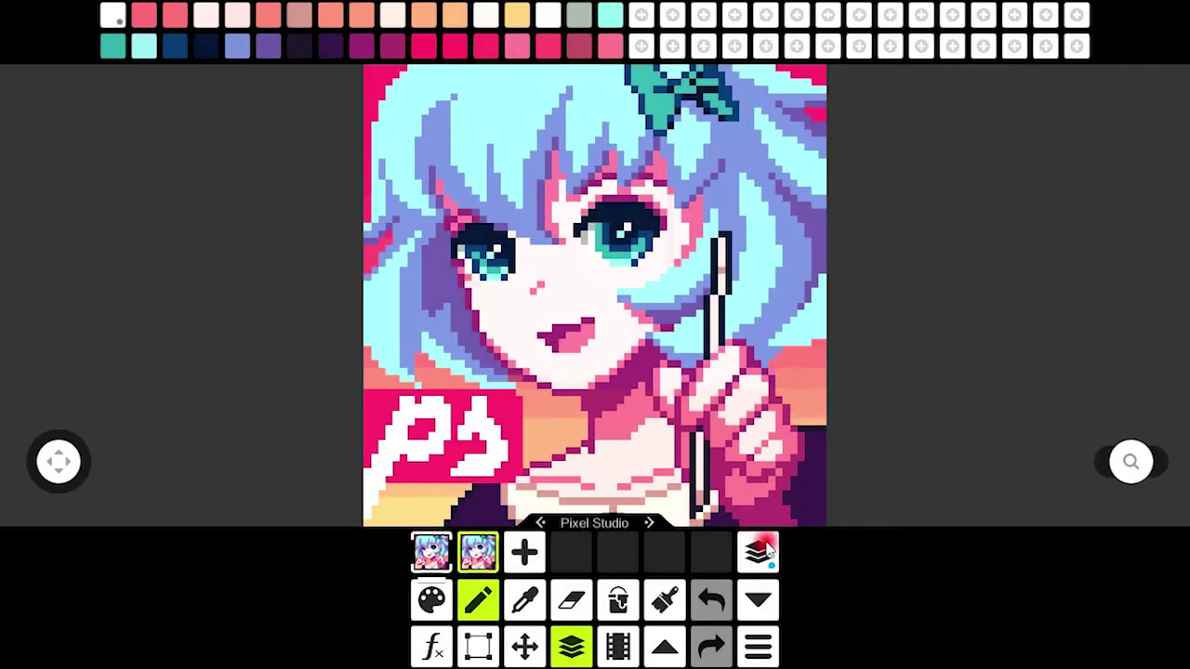
click(761, 552)
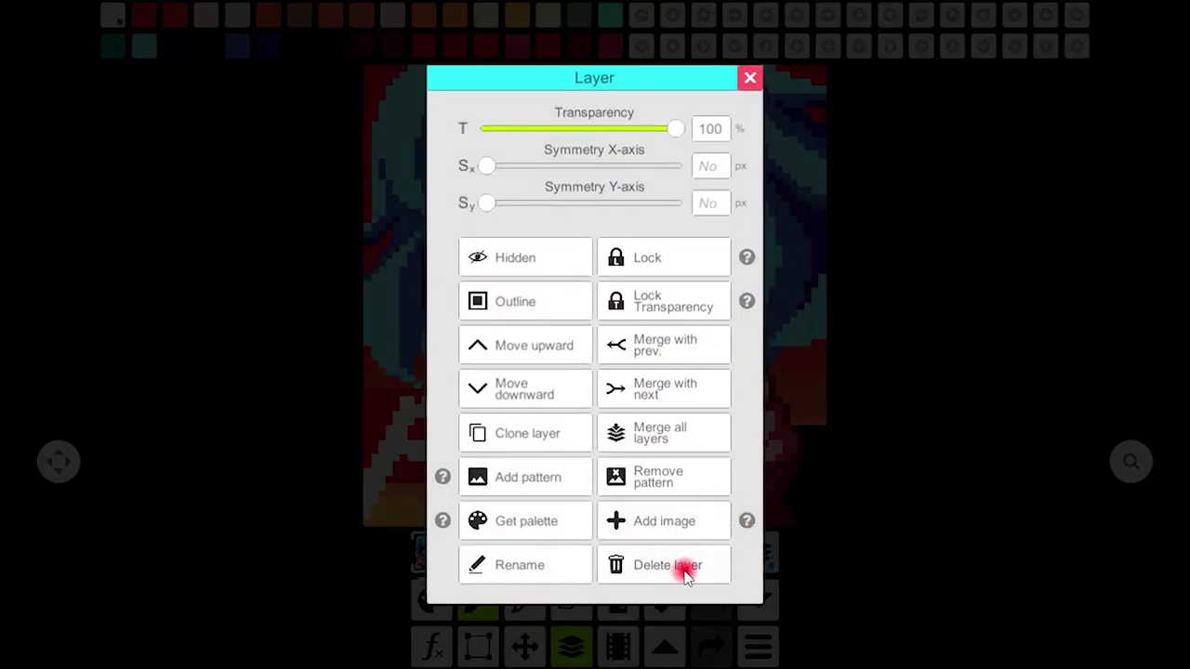
Create a new blank project with a transparent background, without saving the current one
click(751, 78)
click(757, 646)
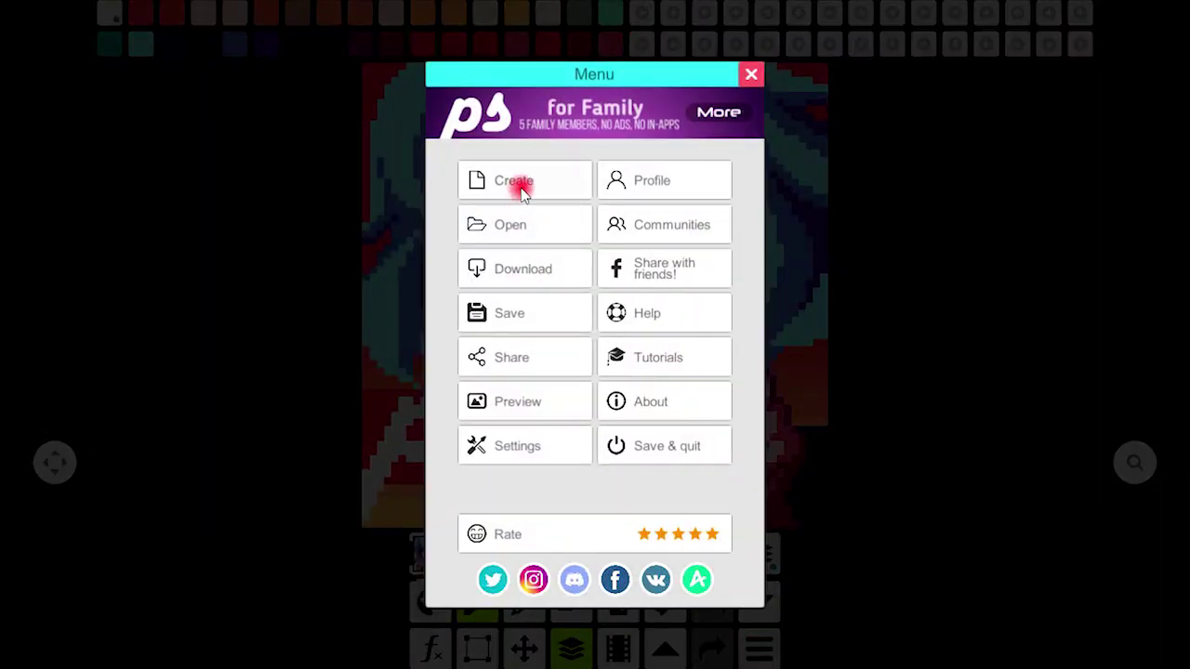
click(521, 186)
click(656, 381)
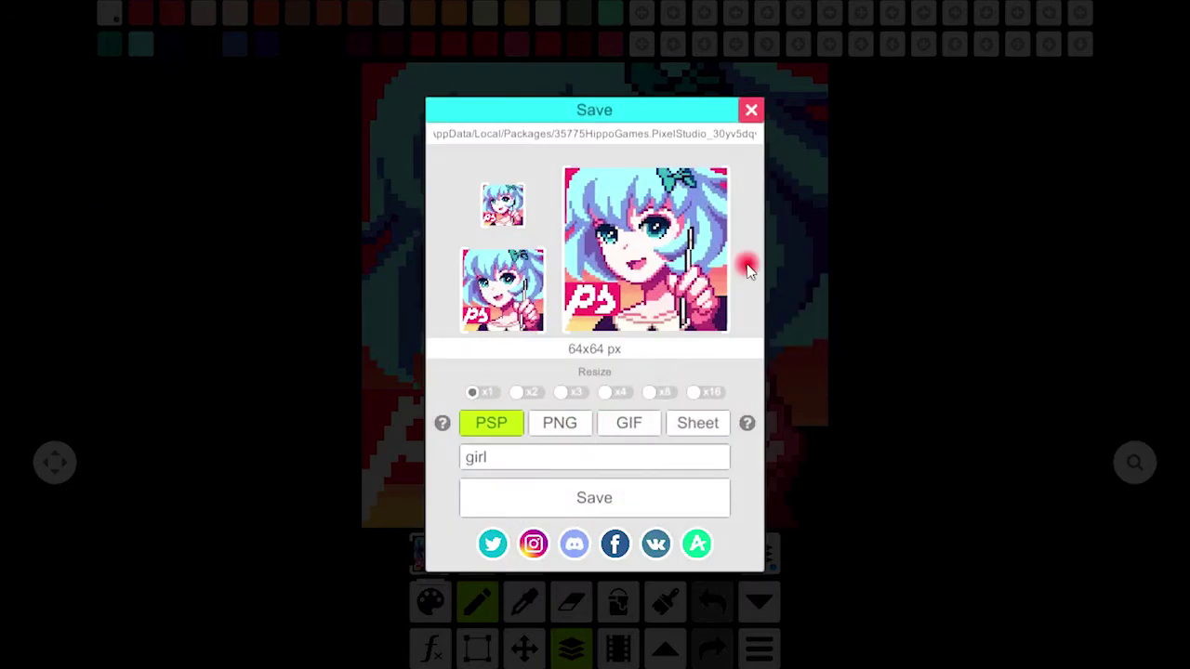
click(751, 109)
click(526, 176)
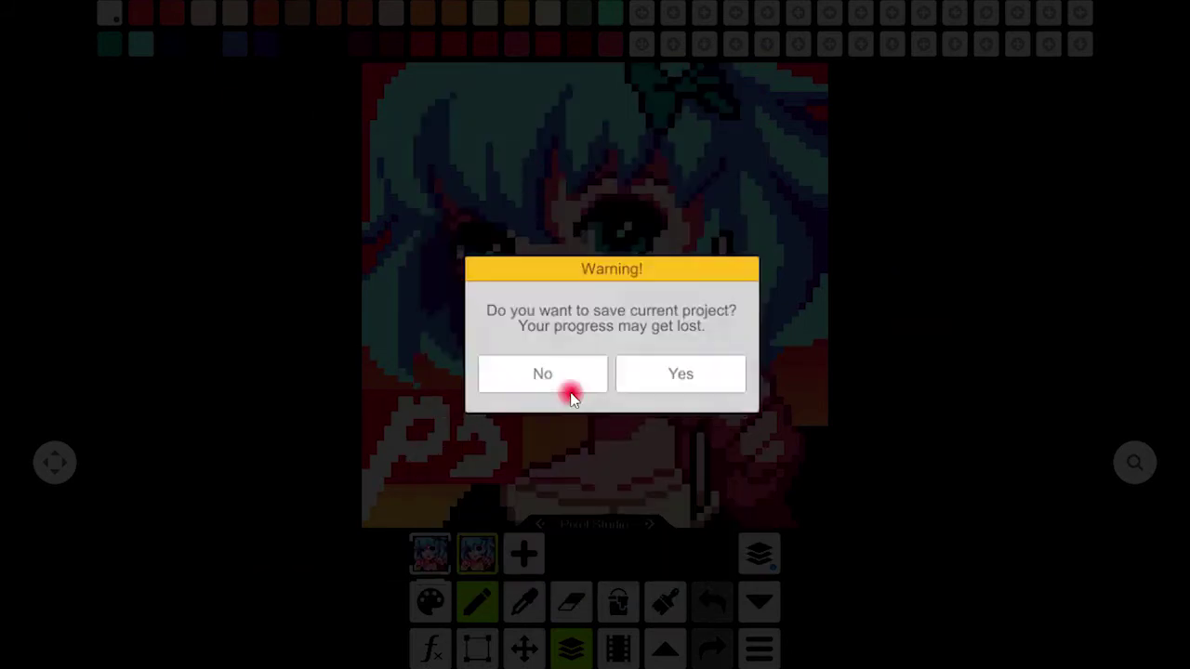
click(556, 381)
click(608, 371)
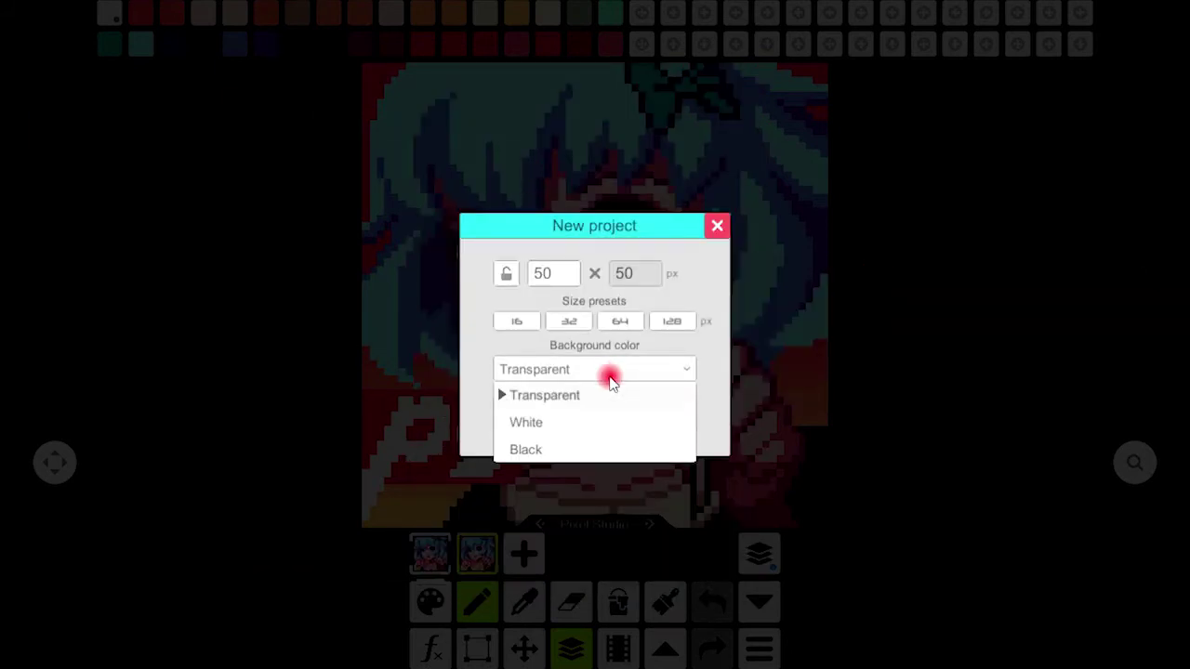
click(604, 397)
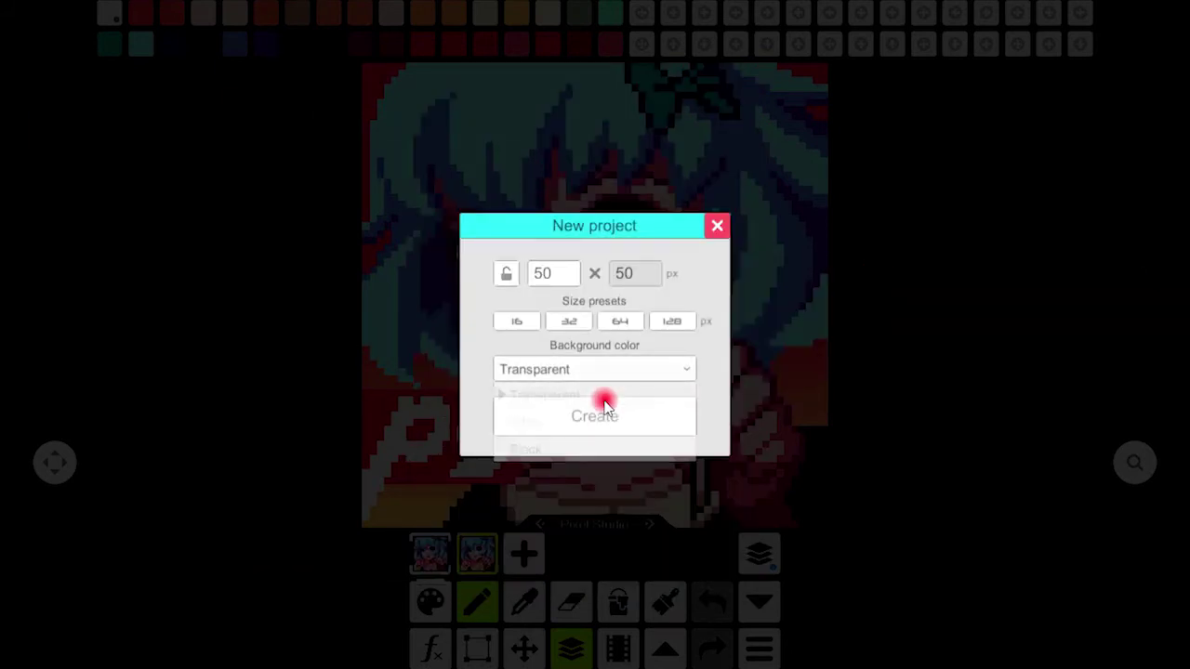
click(606, 419)
Draw a white loop and a purple looping stroke on the new canvas
mouse_move(605, 414)
mouse_down()
mouse_move(545, 314)
mouse_move(618, 381)
mouse_up()
click(266, 43)
drag(480, 189, 587, 191)
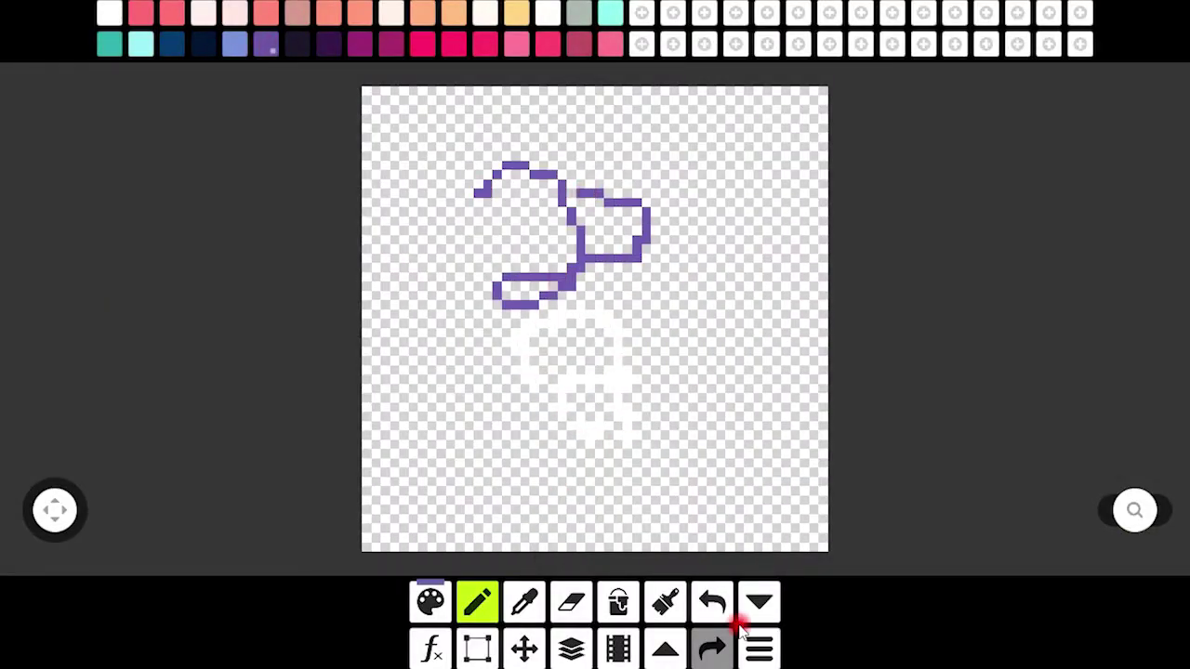
View the profile statistics and how experience points are earned
click(759, 648)
click(664, 180)
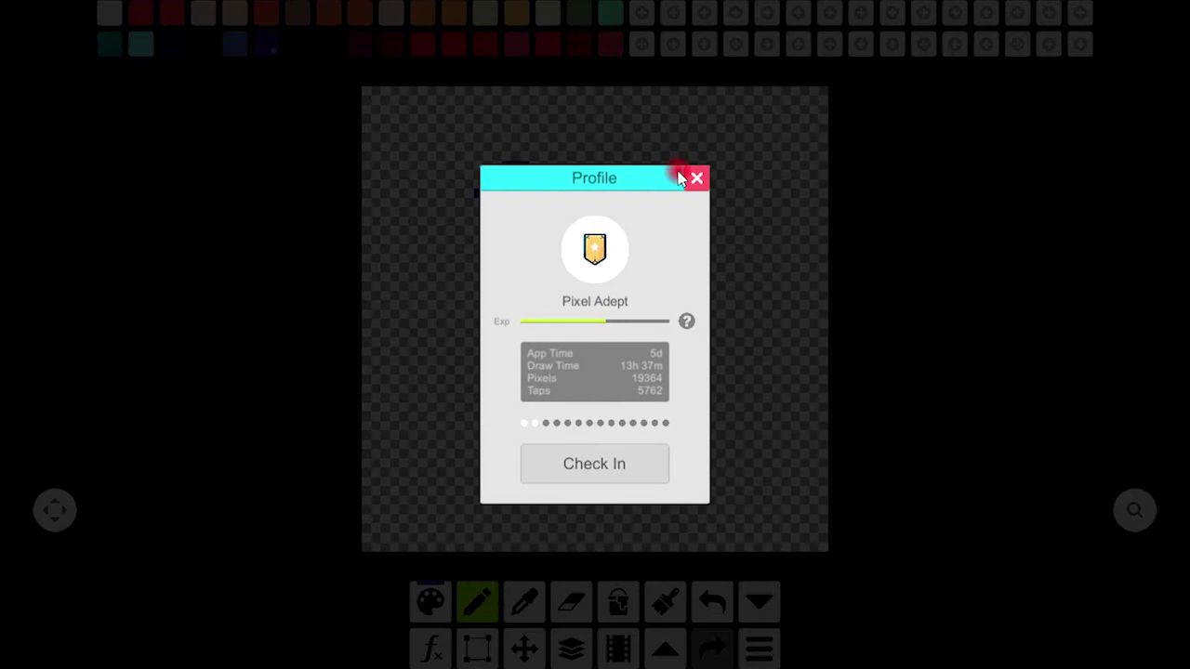
click(685, 323)
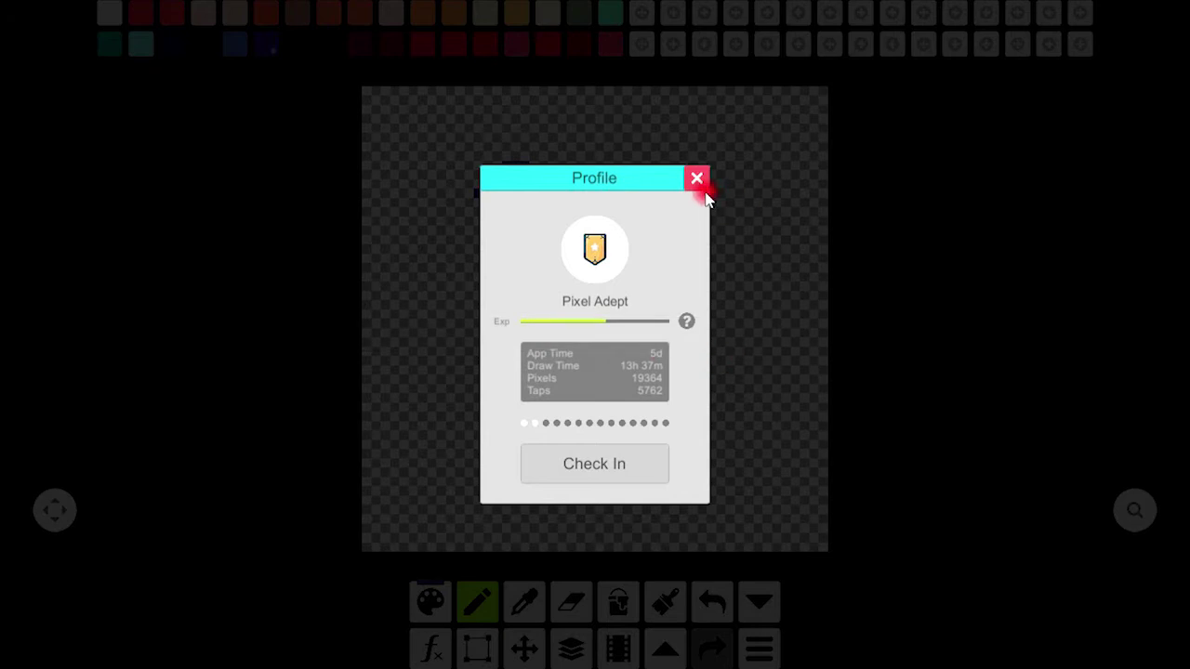
click(697, 178)
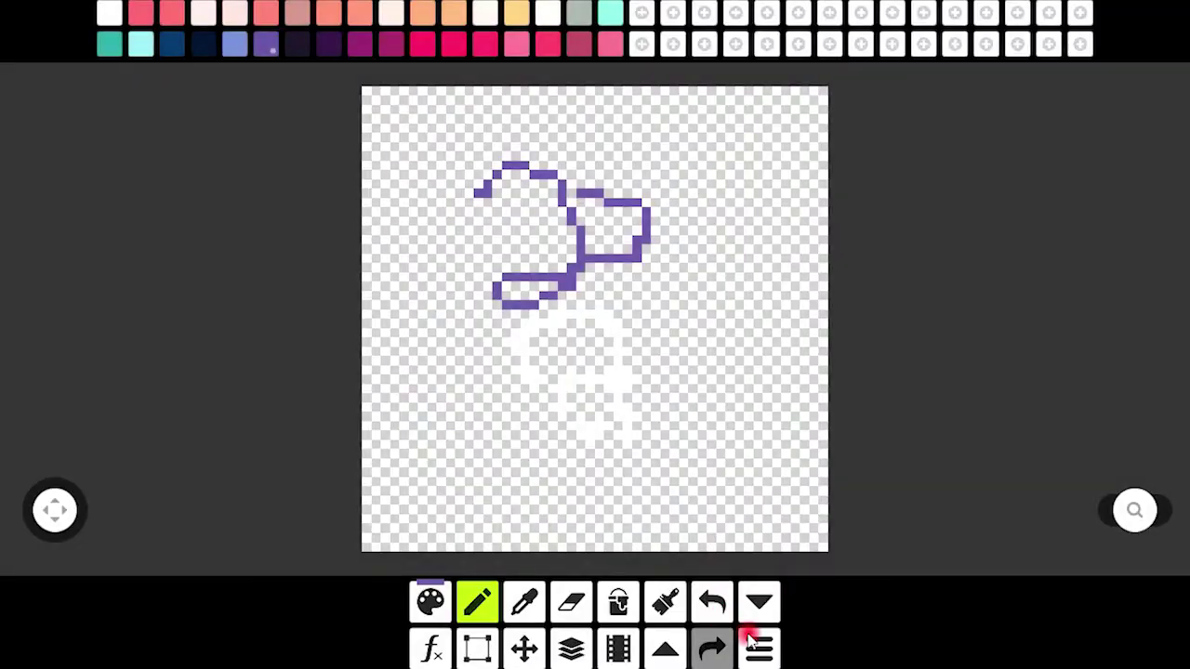
click(753, 644)
Open the green mint leaf image without saving, and scribble a grey mark below it
click(558, 232)
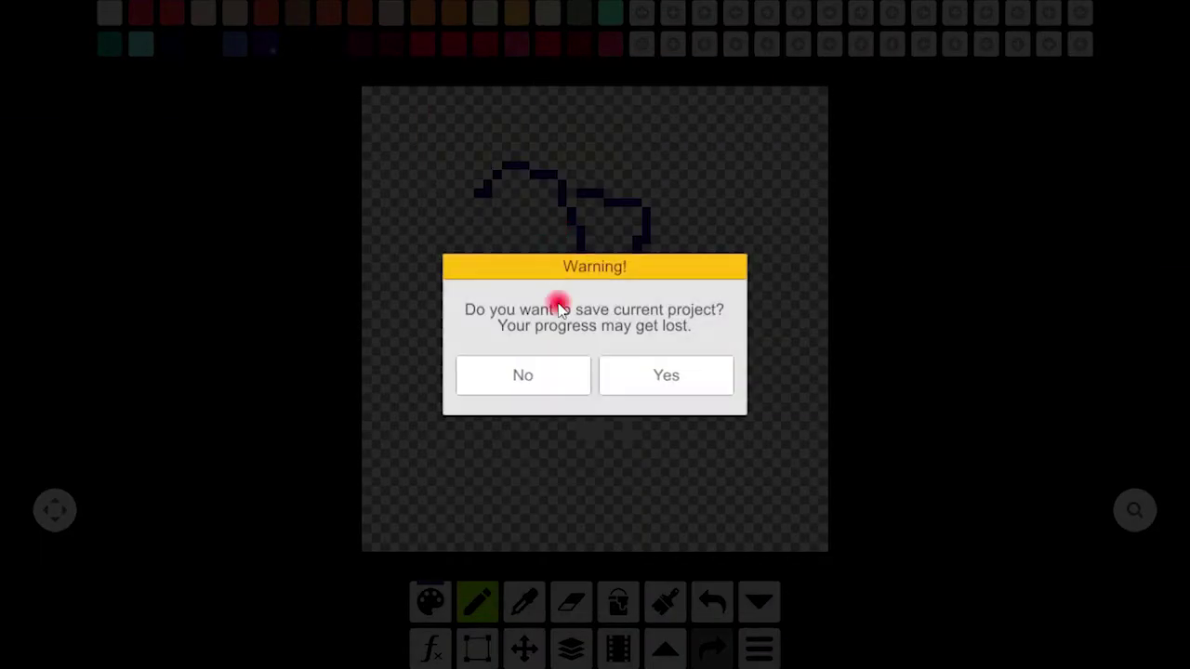
click(569, 372)
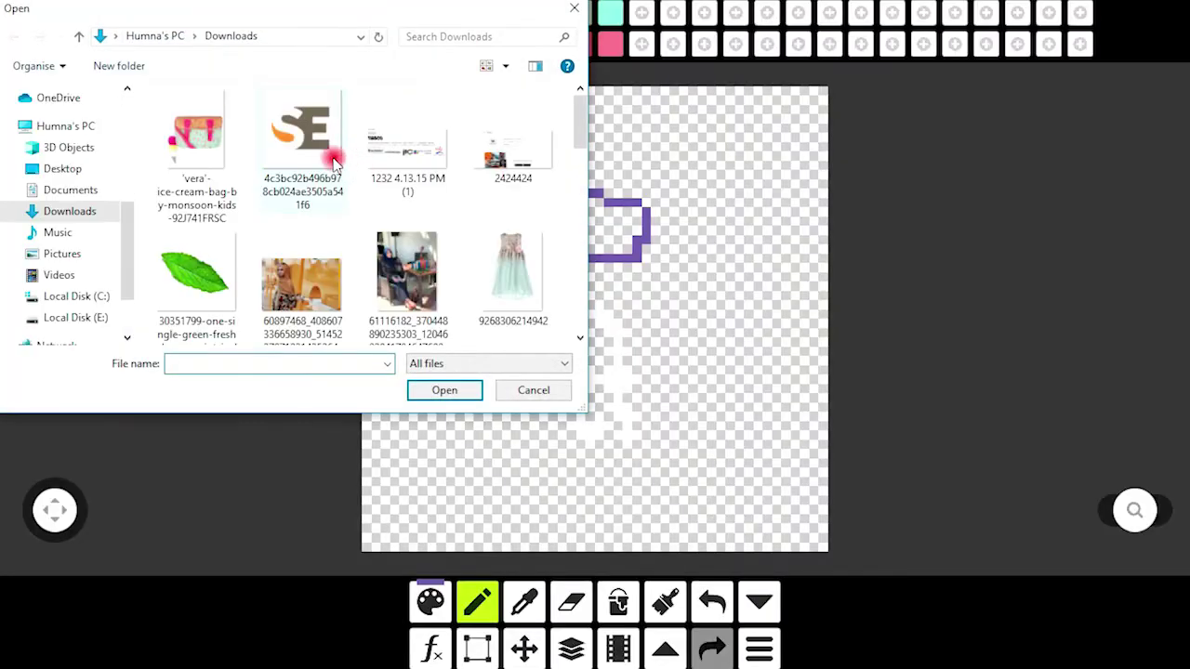
click(186, 269)
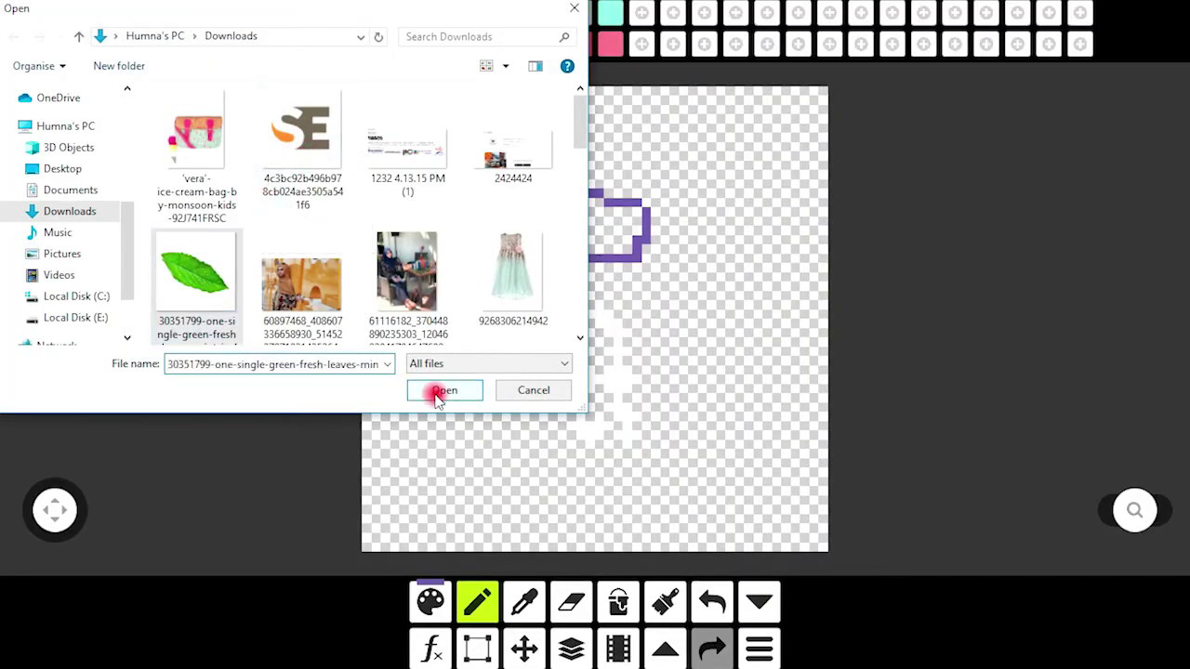
click(438, 392)
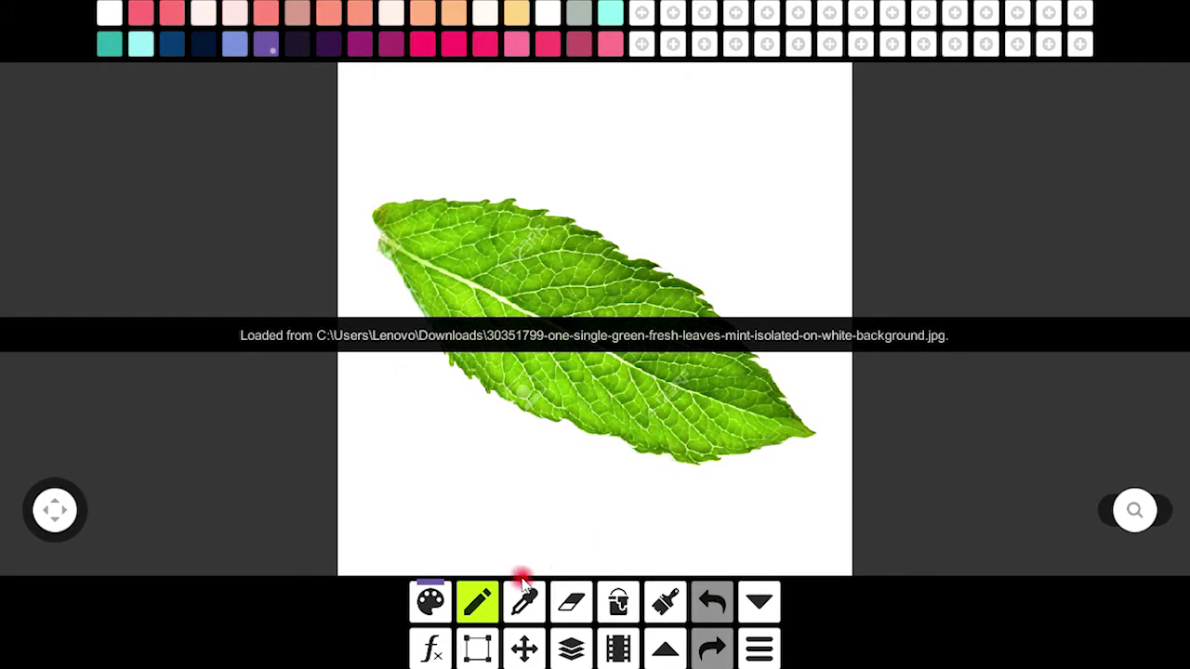
mouse_move(492, 474)
mouse_down()
mouse_move(425, 499)
mouse_move(451, 481)
mouse_move(516, 483)
mouse_up()
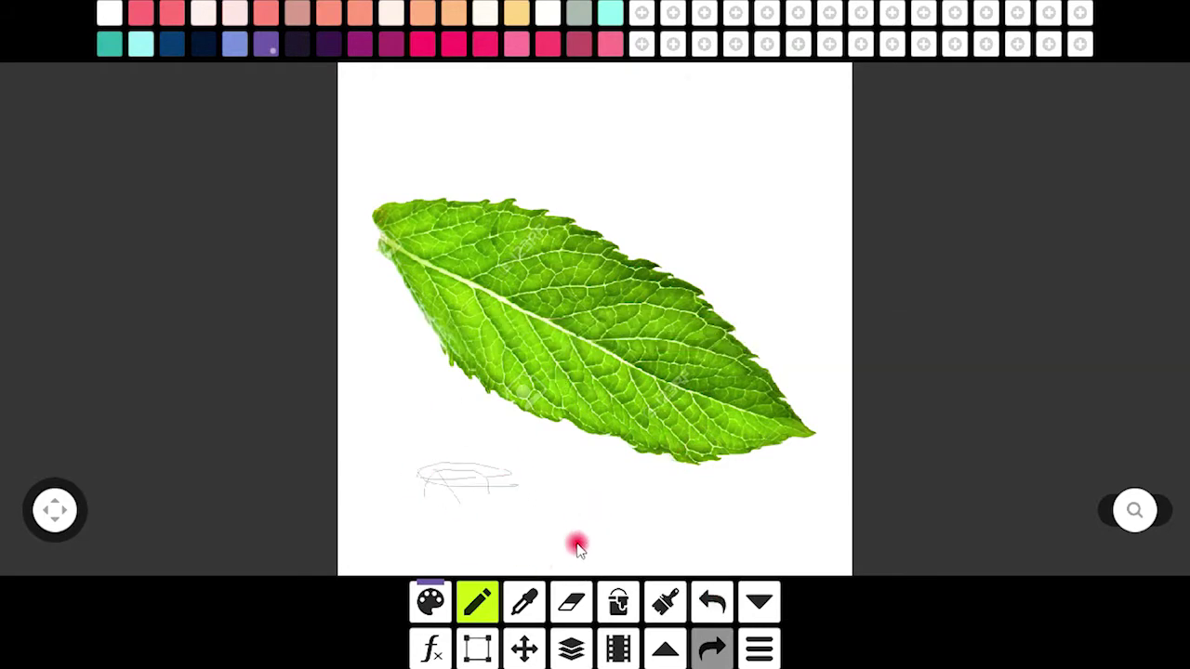
View the Communities links and close them
click(759, 653)
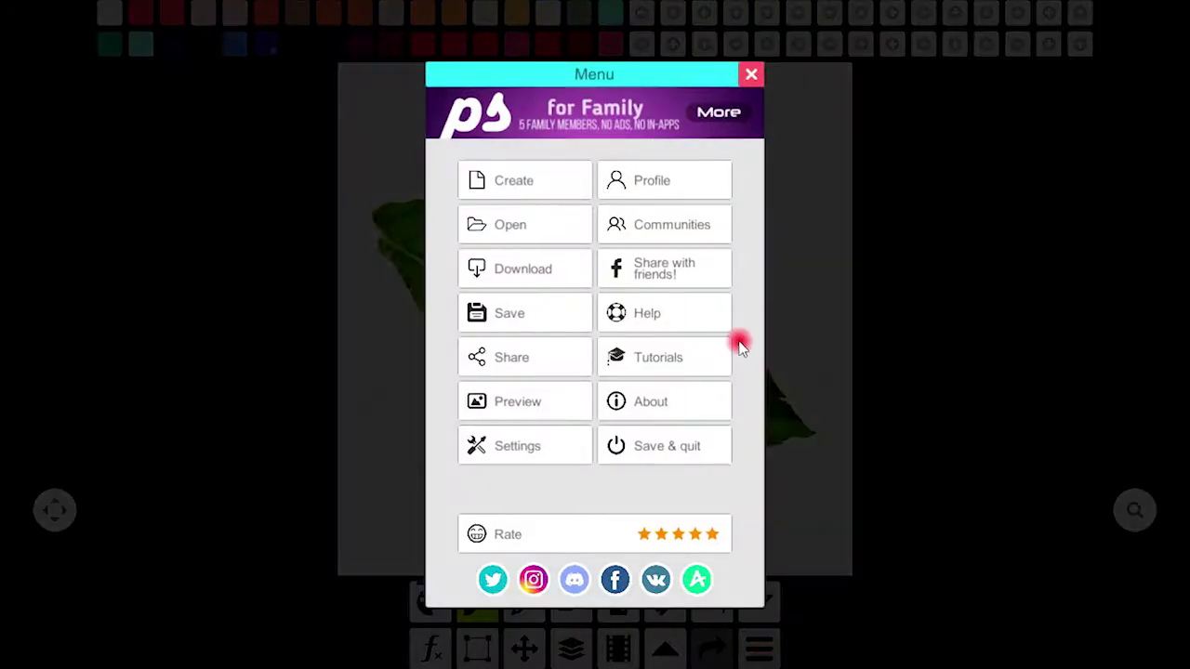
click(646, 232)
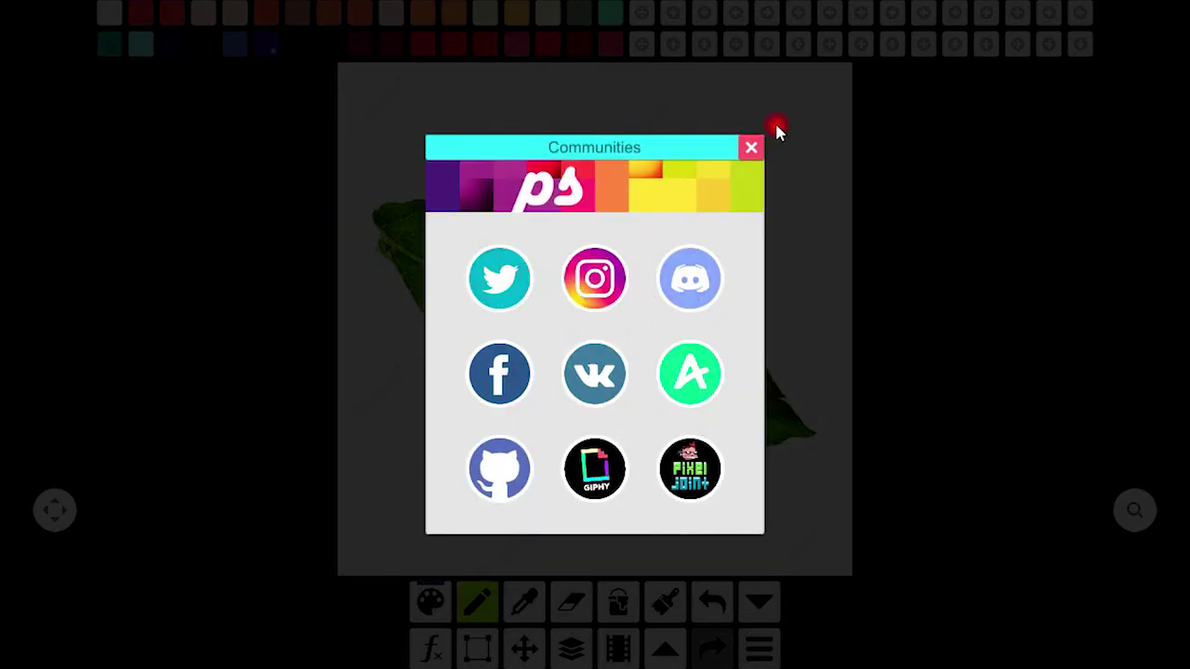
click(751, 149)
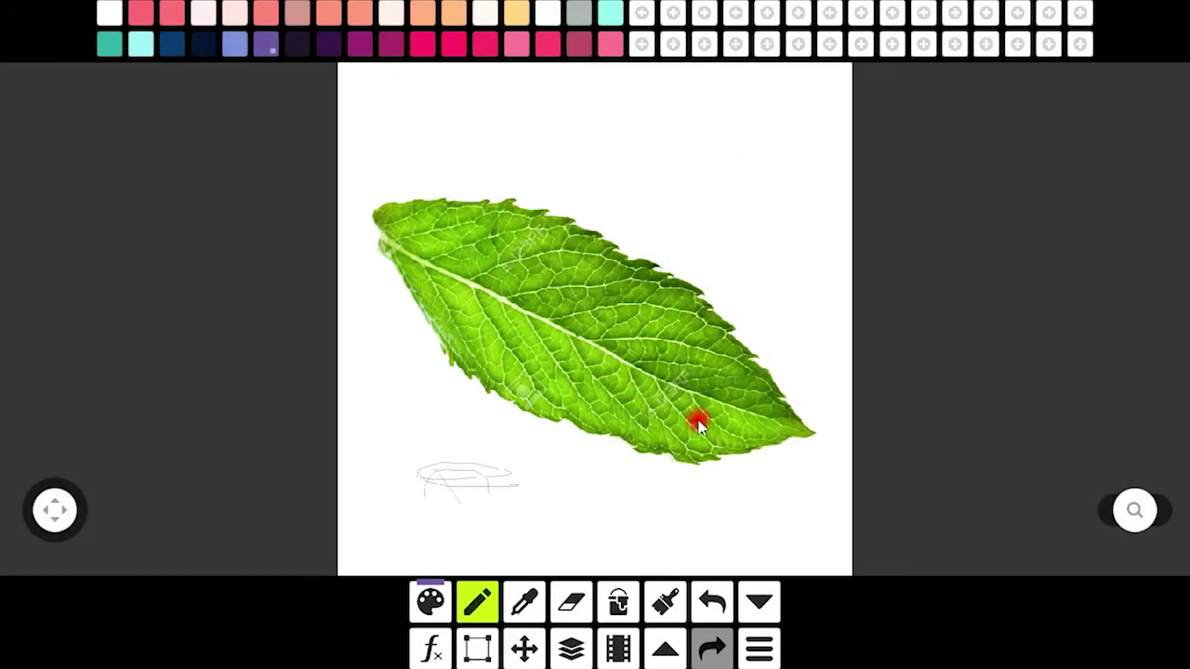
Pick Level Design Progression from the Tutorials list and play its 14-frame animation
click(760, 652)
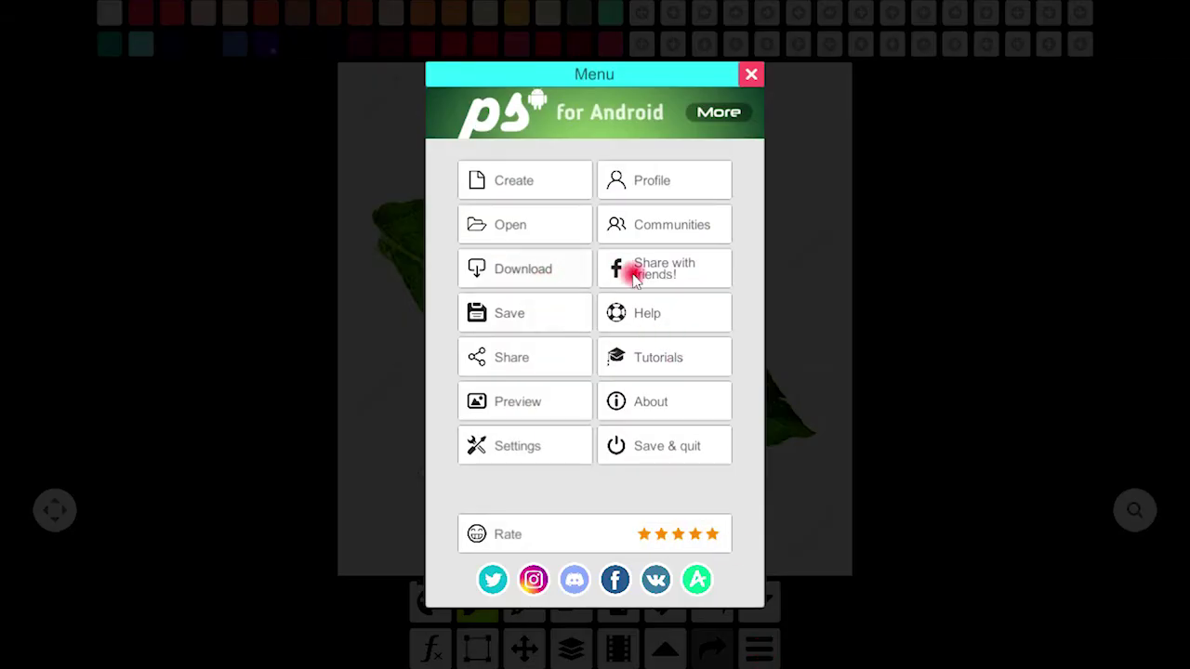
click(533, 323)
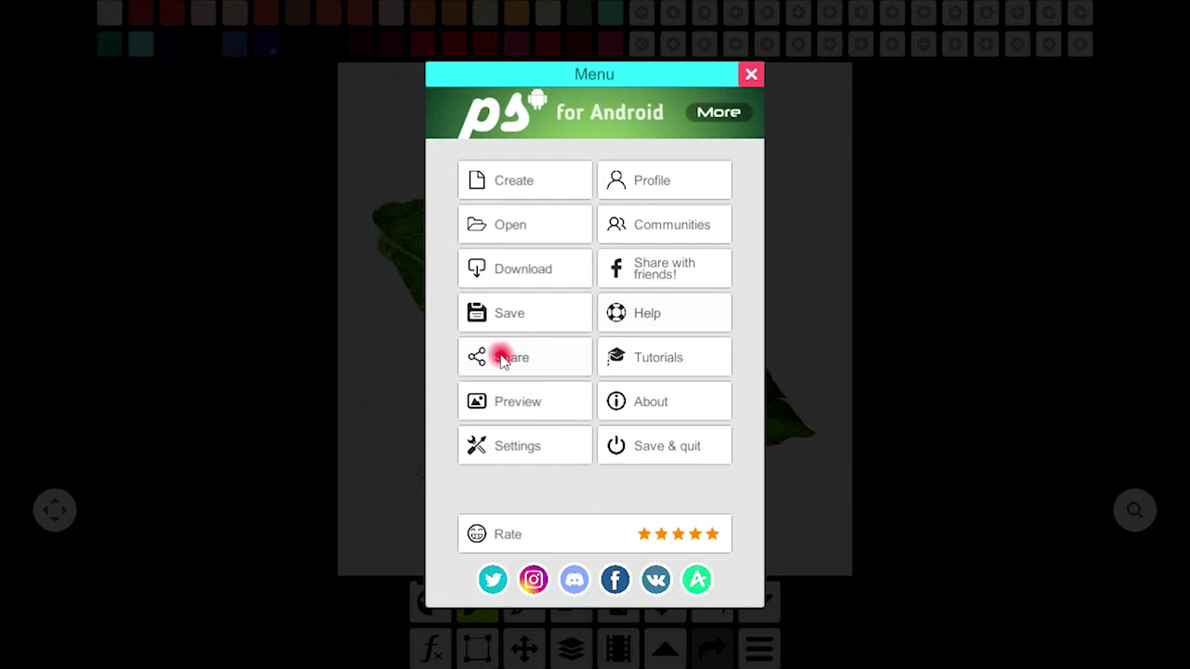
click(638, 357)
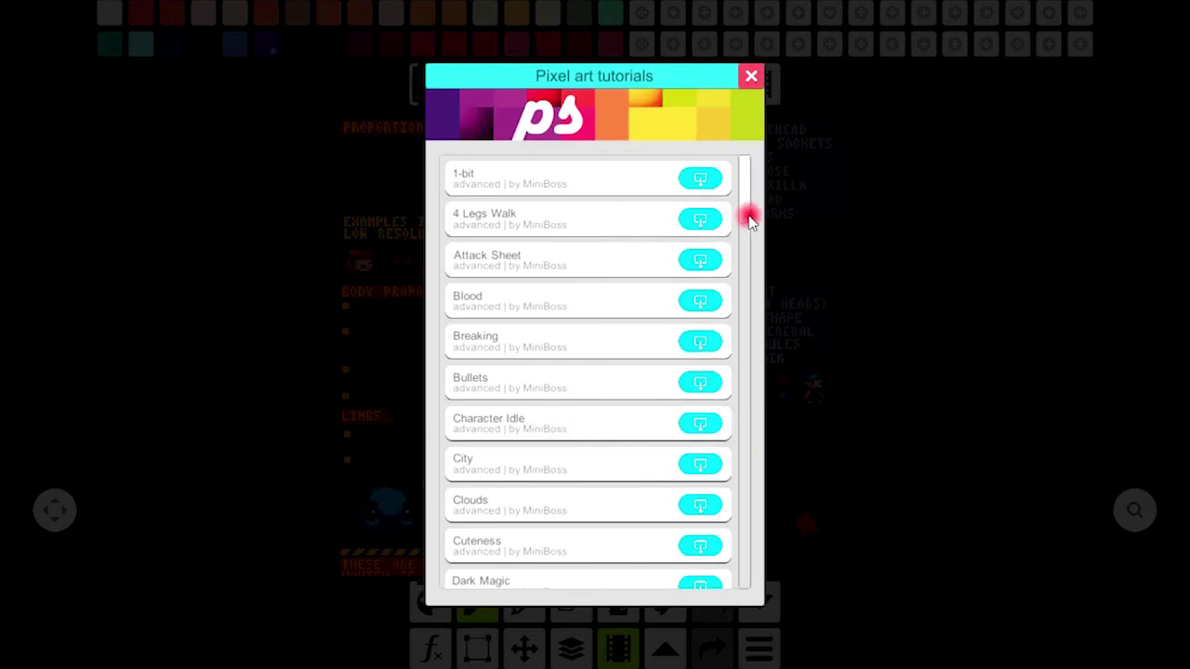
drag(749, 218, 752, 303)
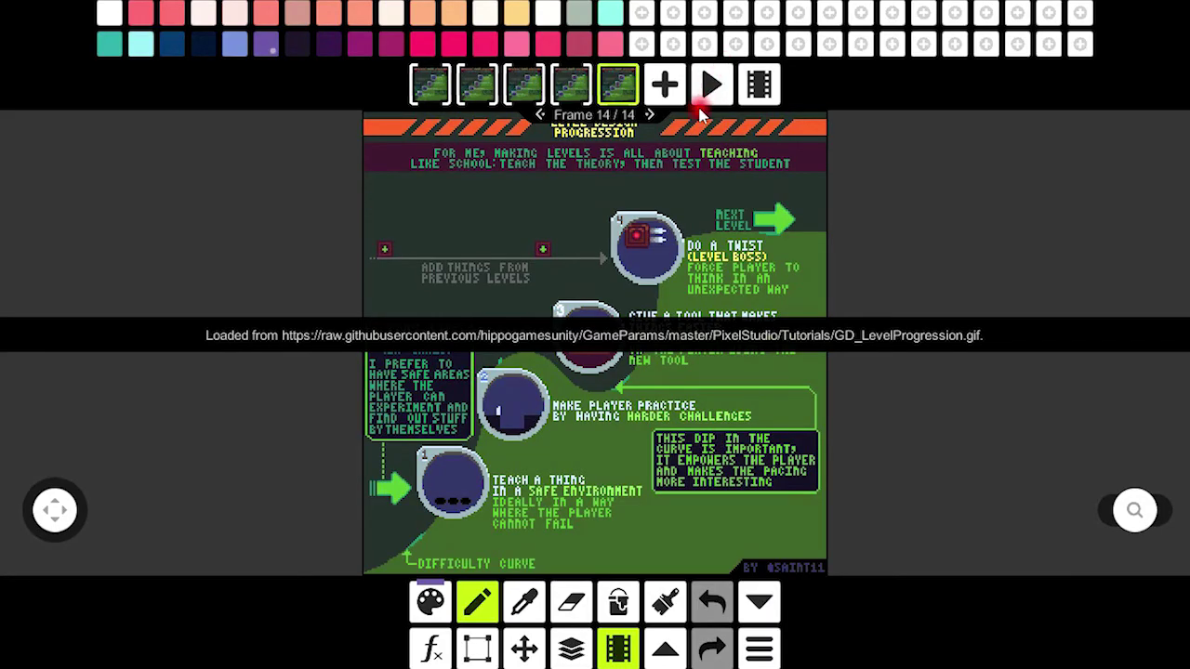
click(711, 93)
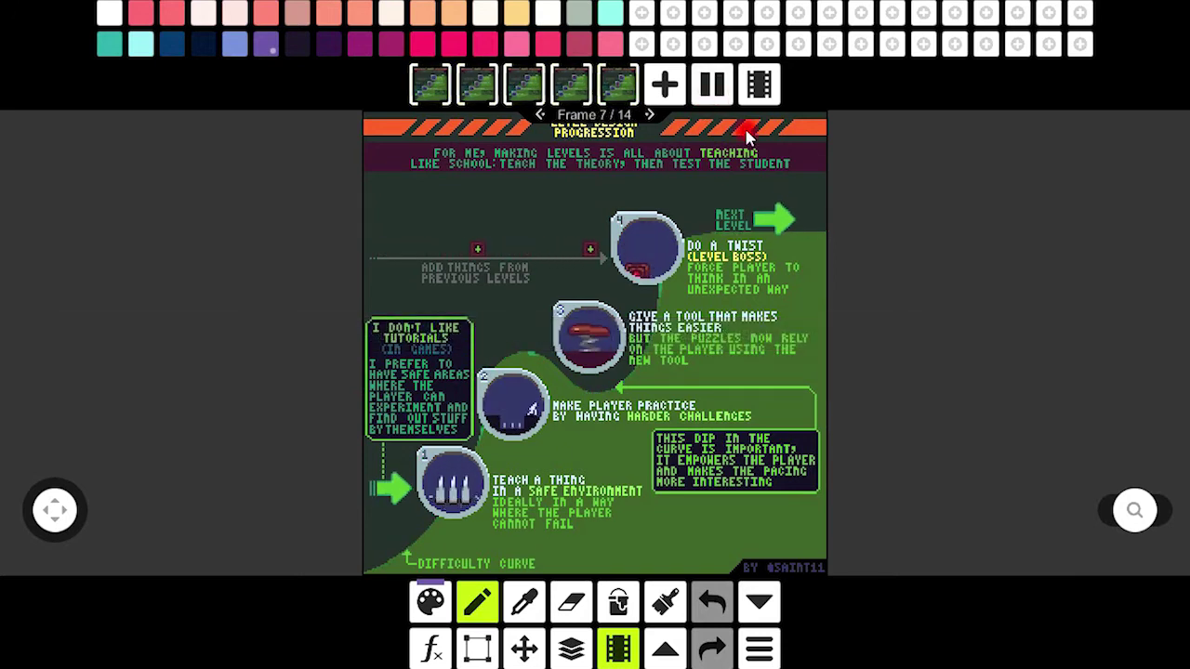
click(747, 645)
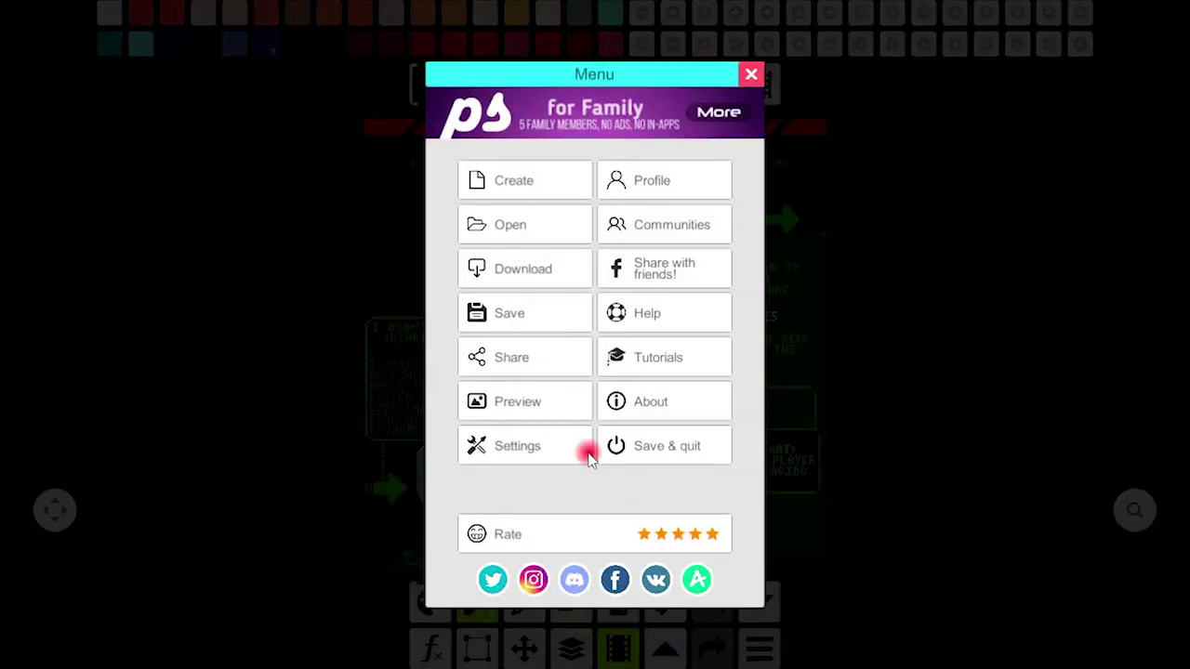
Preview the animation full screen, scrub its frames, then view the About information
click(517, 405)
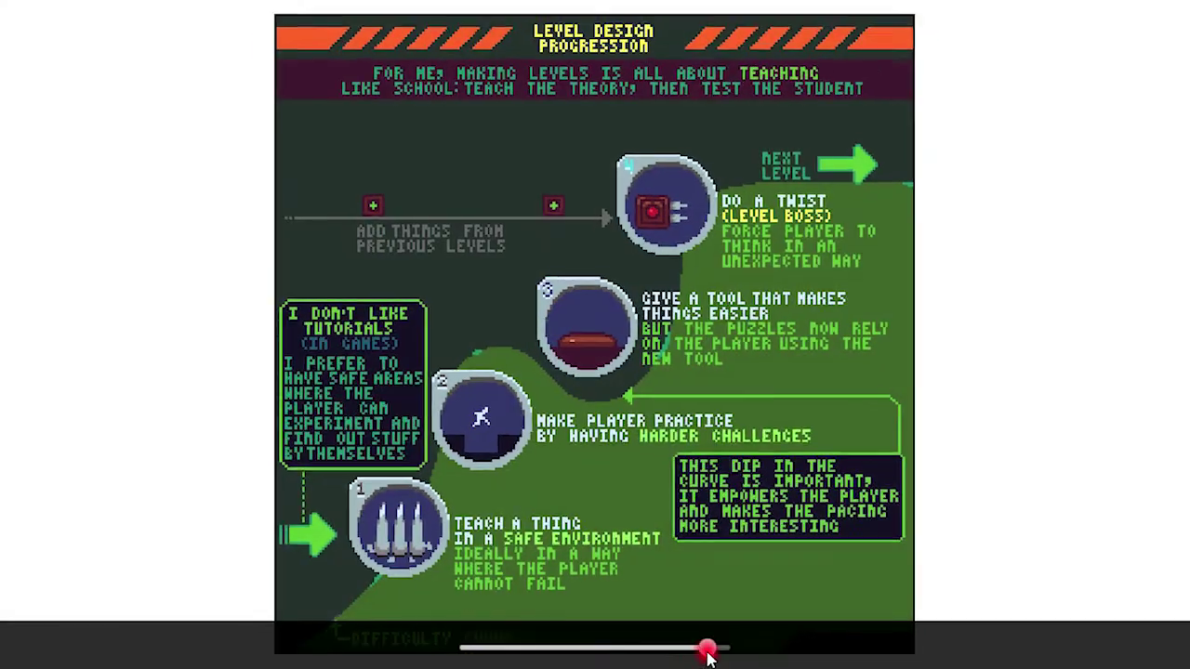
mouse_move(707, 654)
mouse_down()
mouse_move(600, 648)
mouse_move(682, 648)
mouse_up()
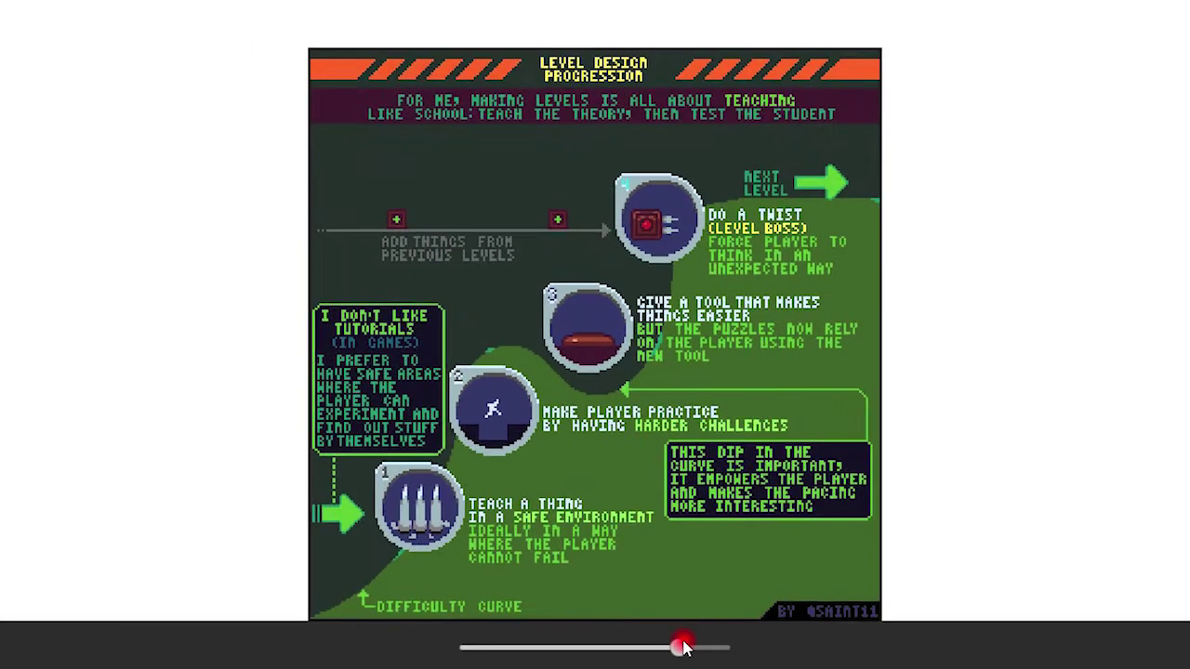
click(589, 586)
click(667, 511)
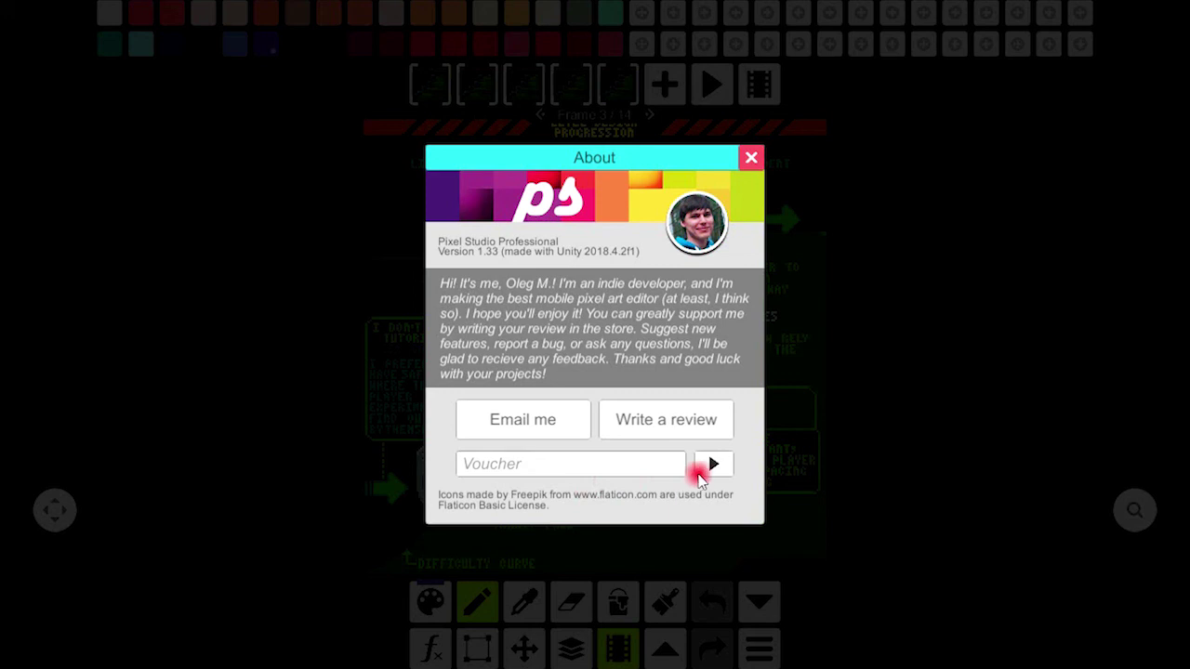
click(759, 647)
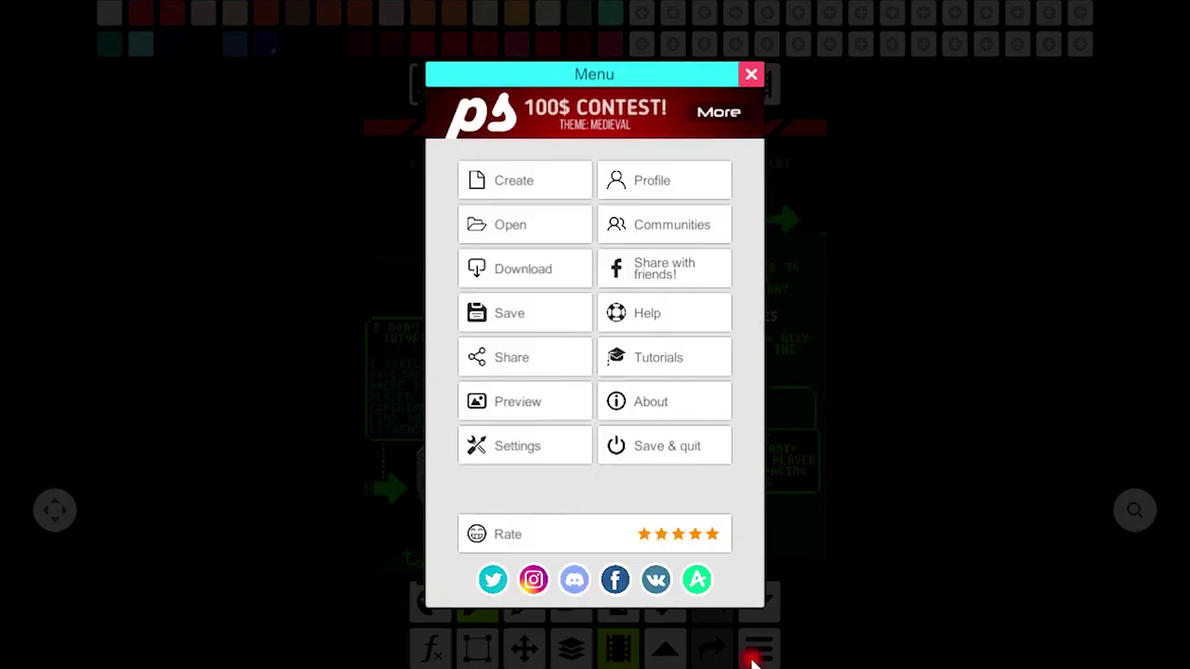
Change the interface language under Settings > System, then Save & quit
click(537, 447)
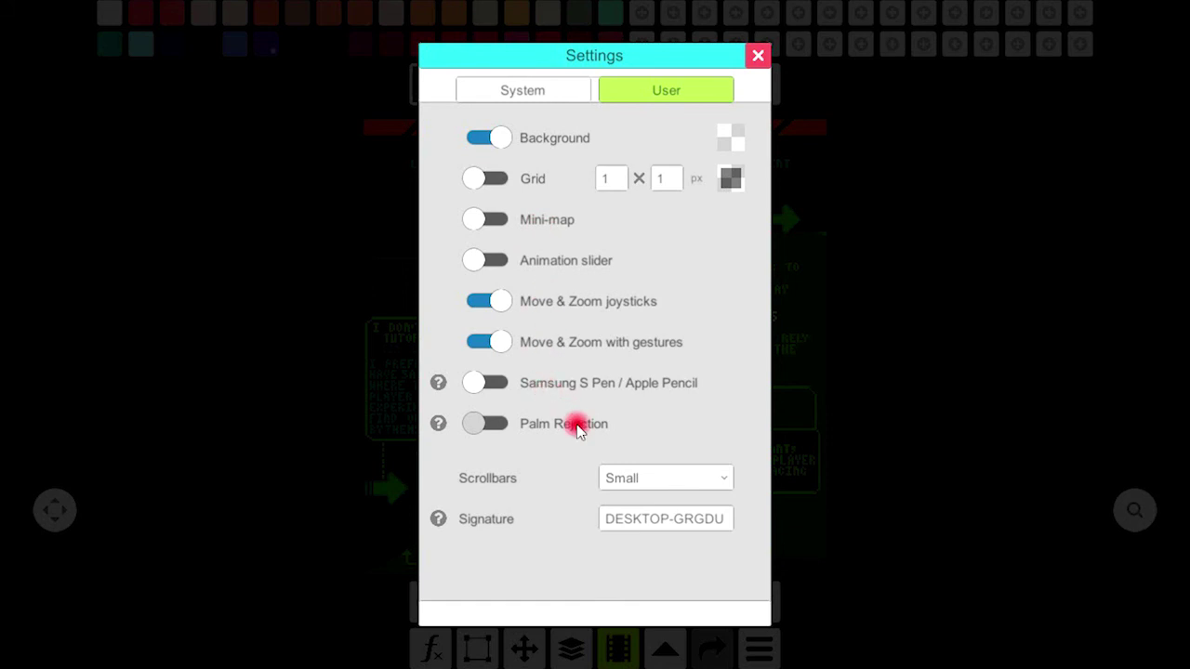
click(582, 97)
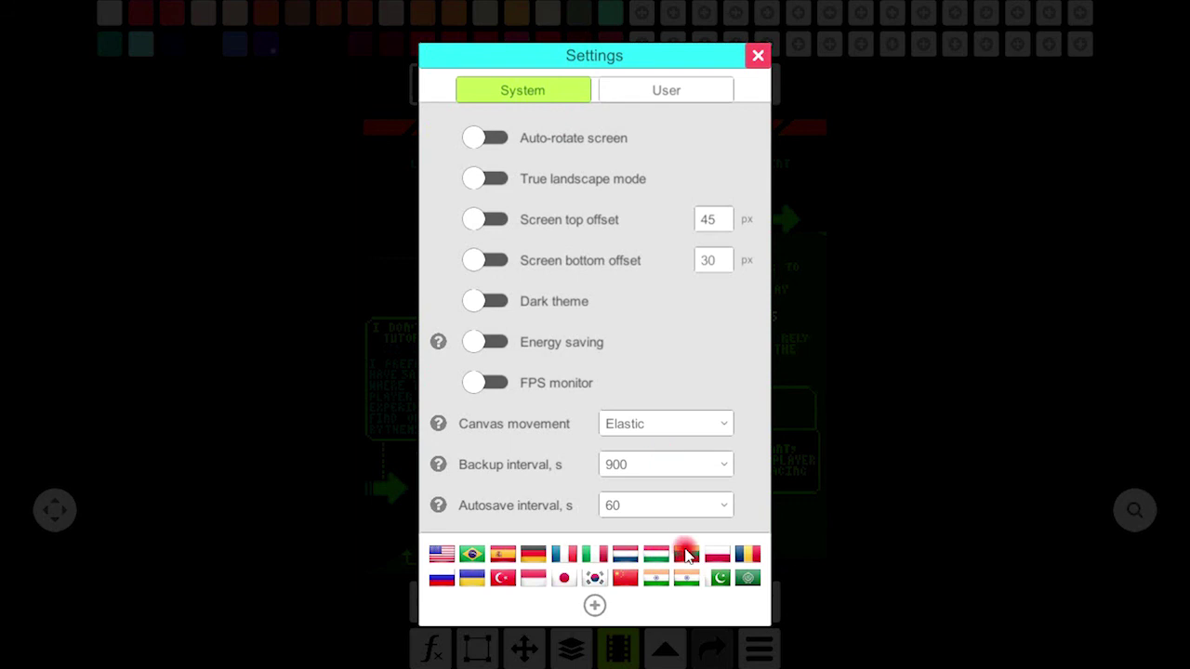
click(687, 578)
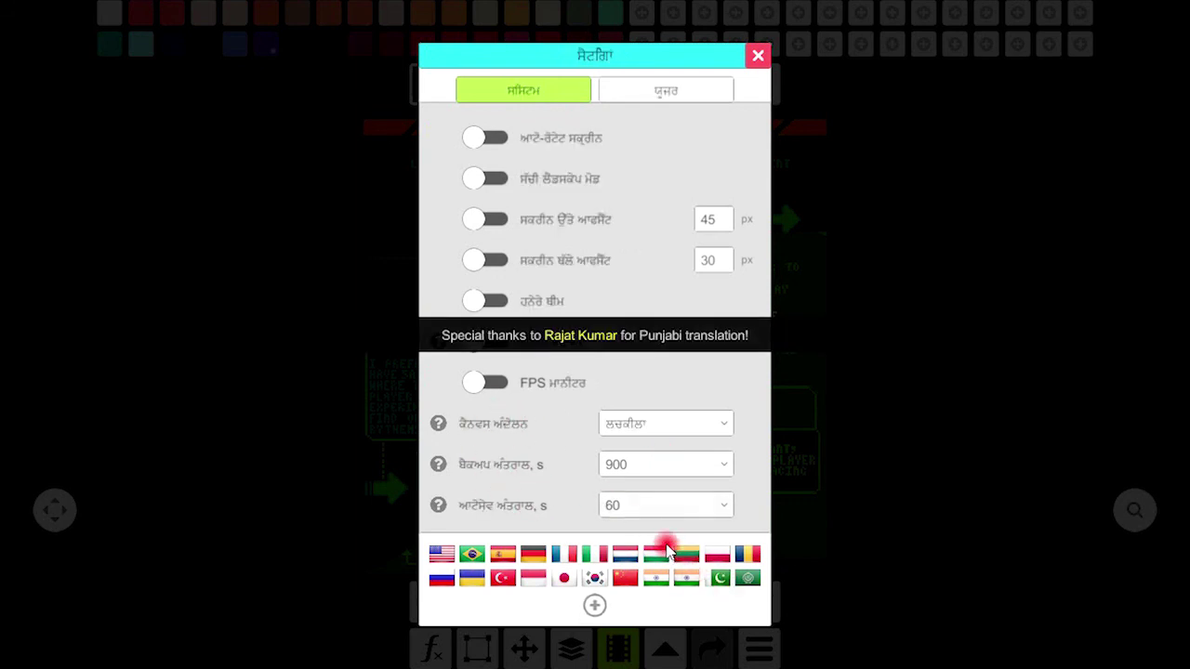
click(758, 57)
click(760, 648)
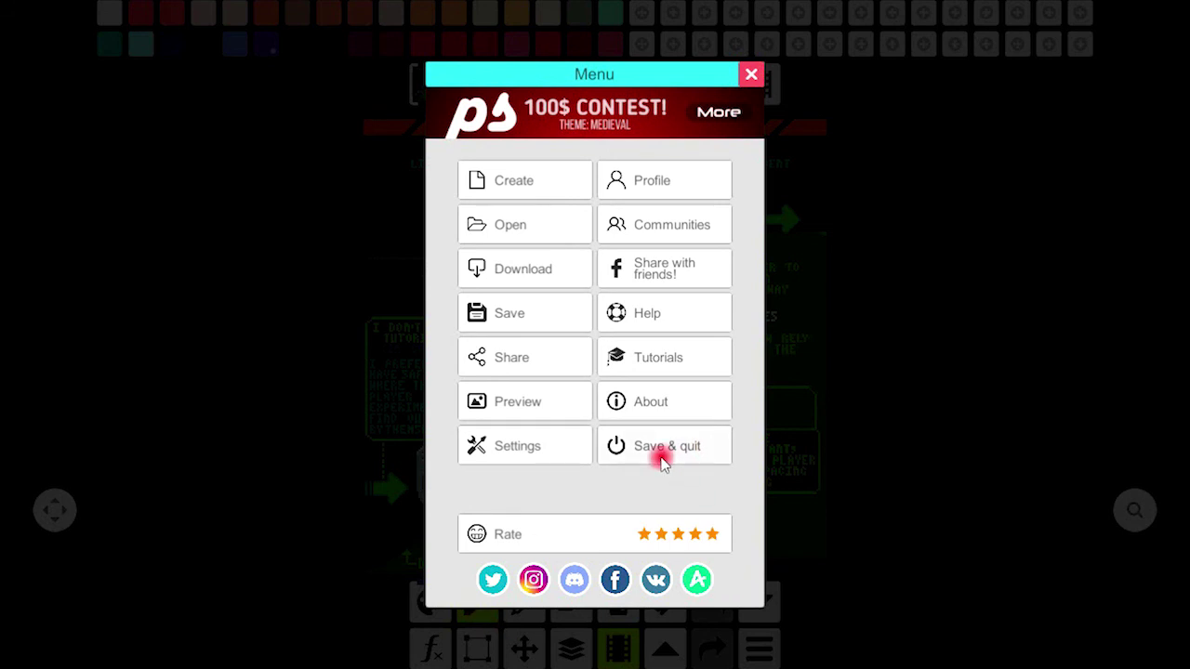
click(604, 535)
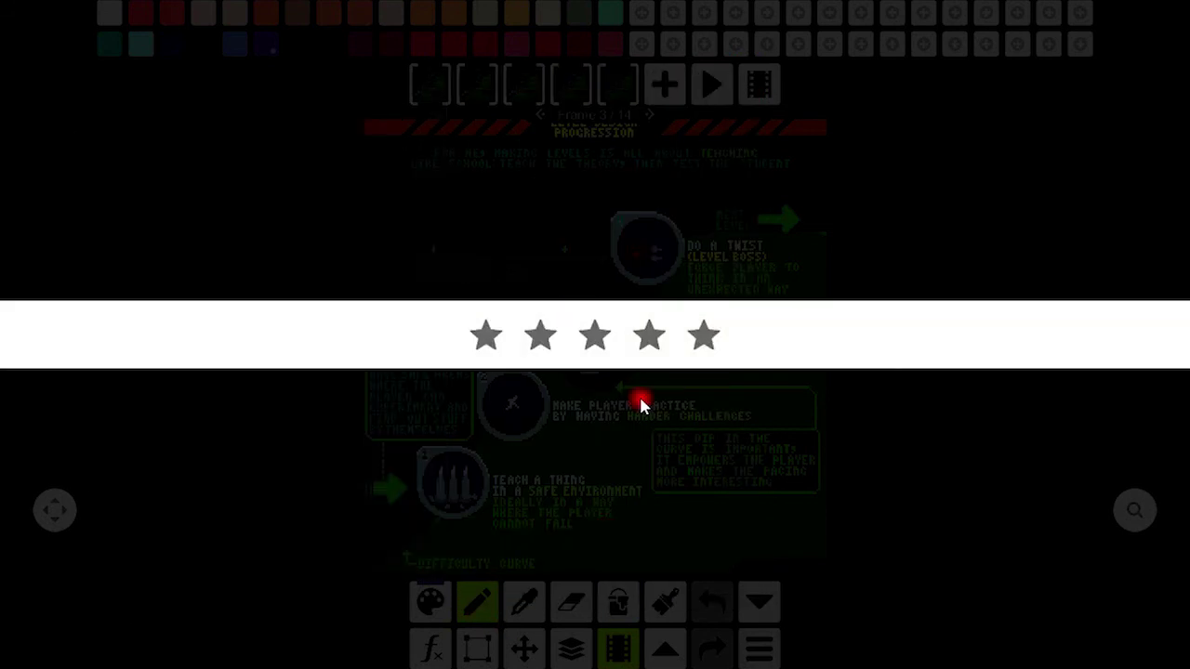